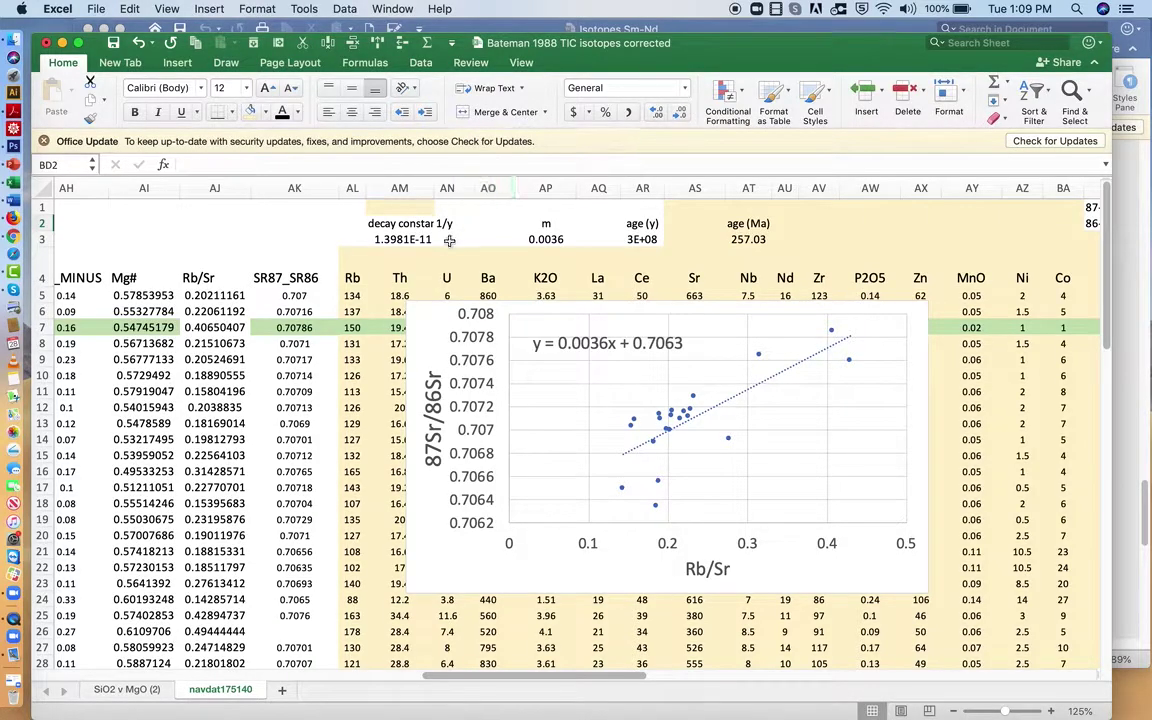
- Widen column AM so the decay constant heading fits in full
left_click_drag(431, 188, 444, 188)
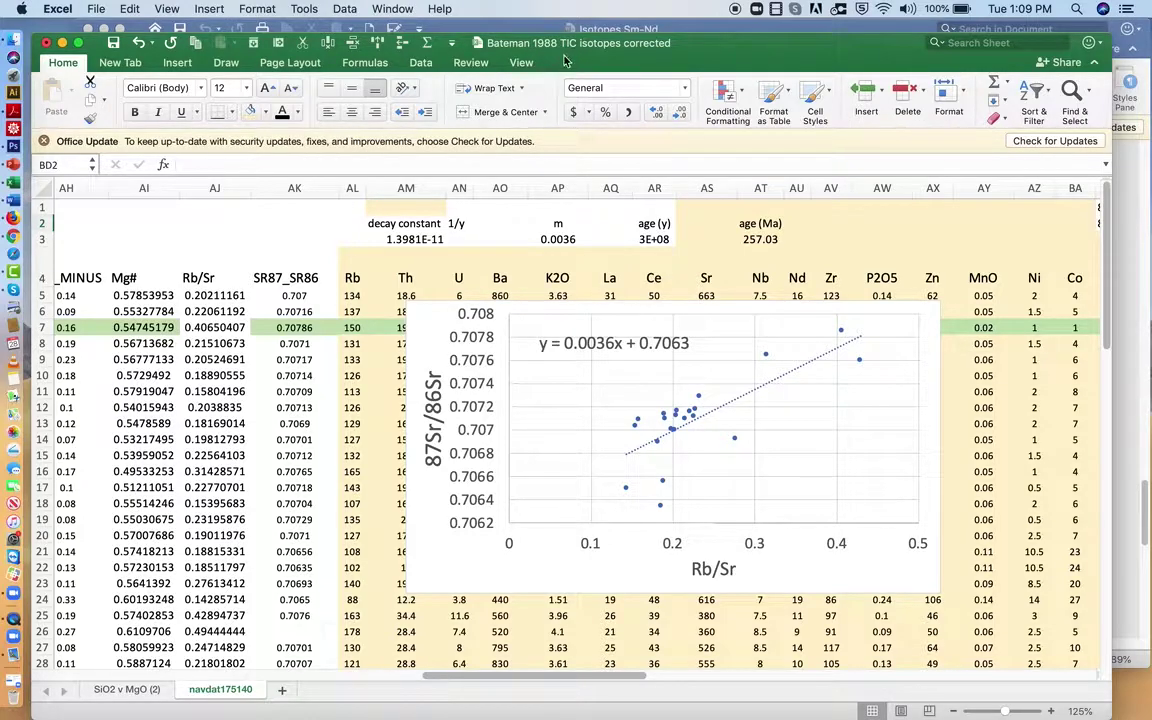
left_click(741, 457)
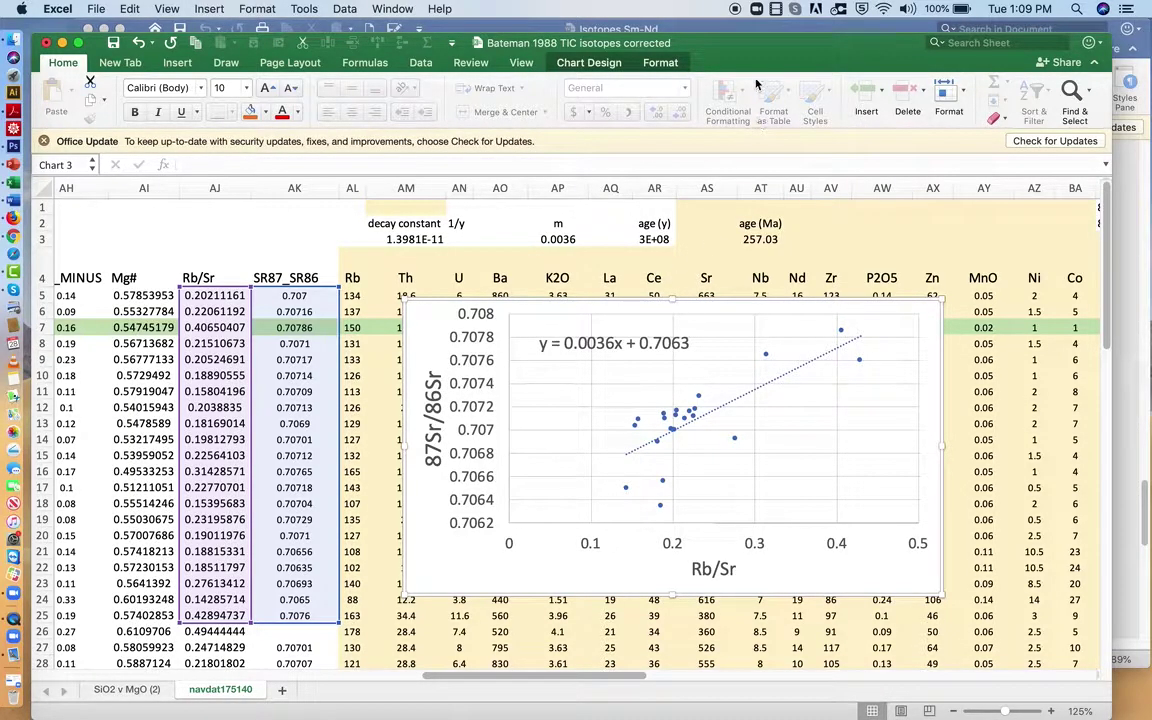
- Switch to the Isotopes Sm-Nd Word document and examine the 87Rb/86Sr term of the isochron equation
left_click(752, 33)
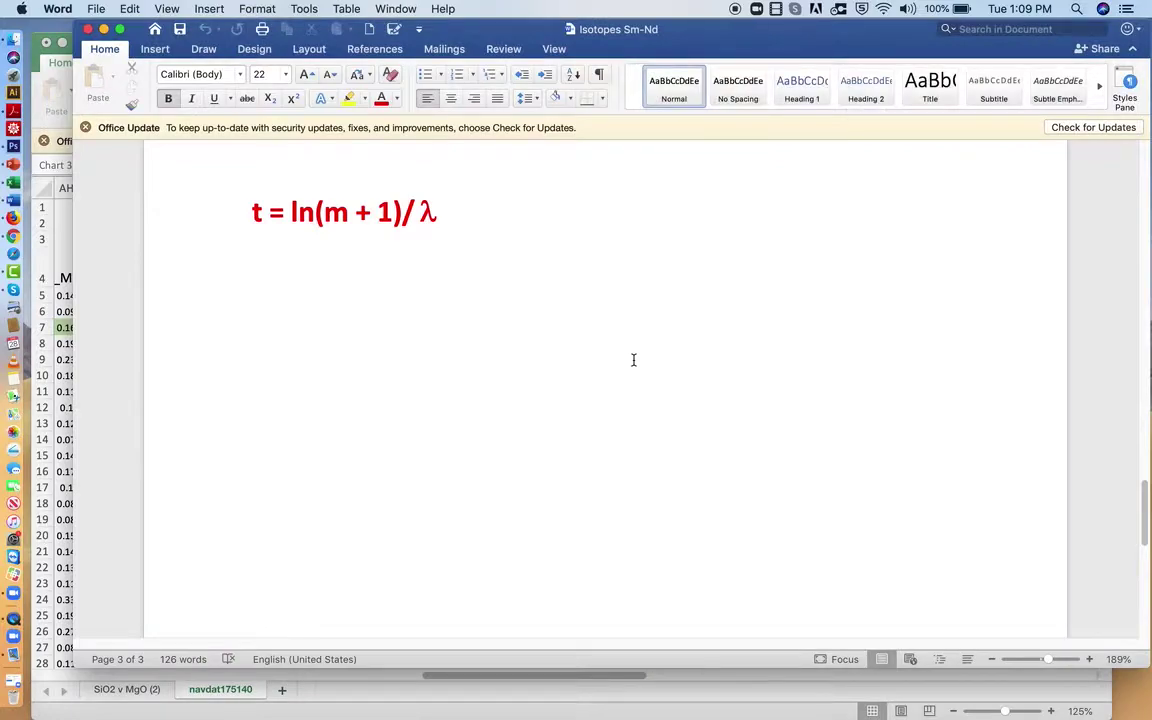
scroll(633, 360, "up", 15)
scroll(633, 360, "down", 15)
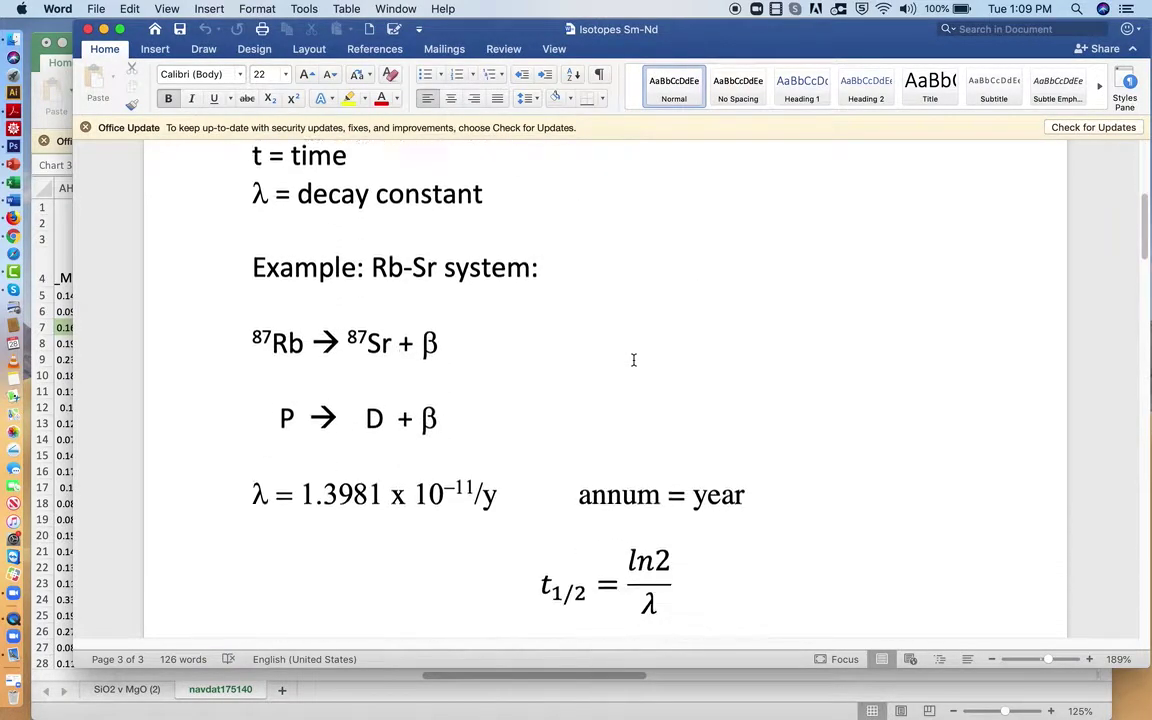
scroll(633, 362, "down", 10)
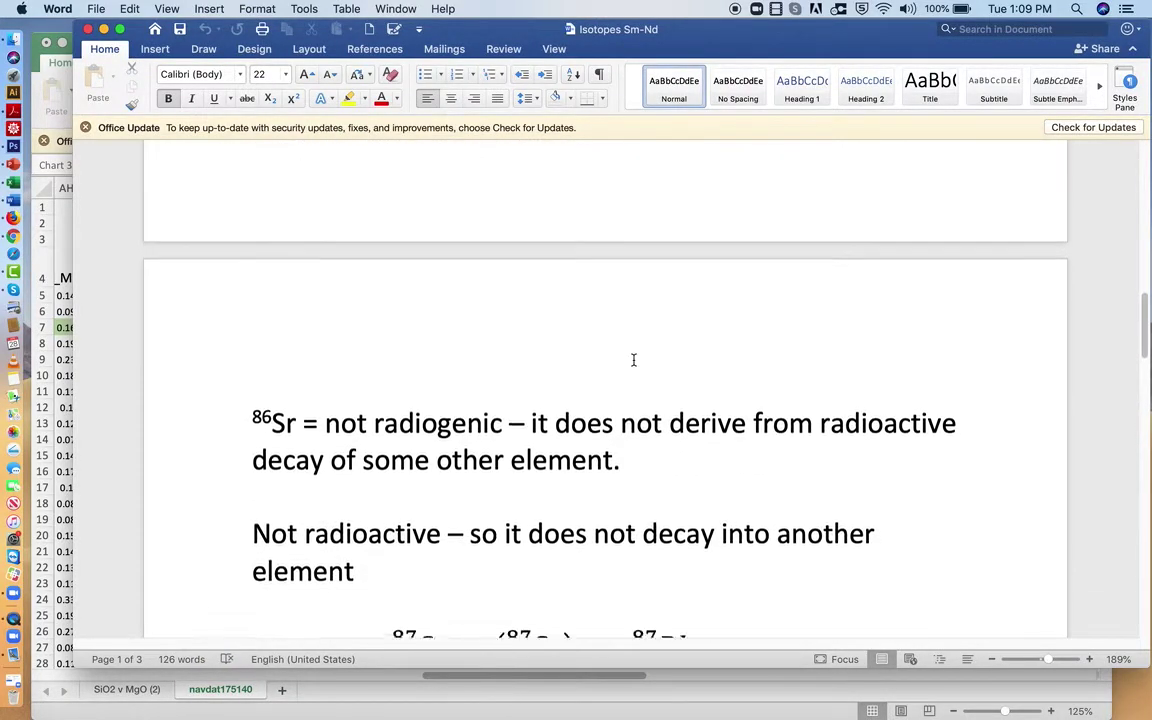
scroll(633, 360, "down", 4)
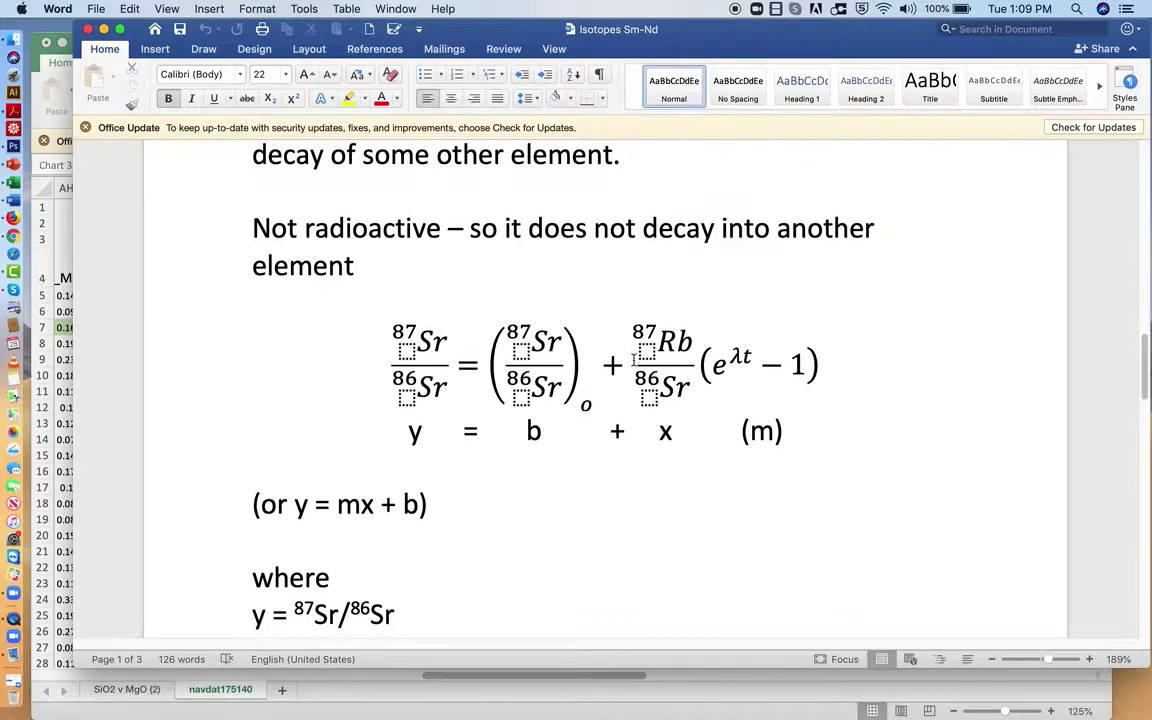
double_click(688, 340)
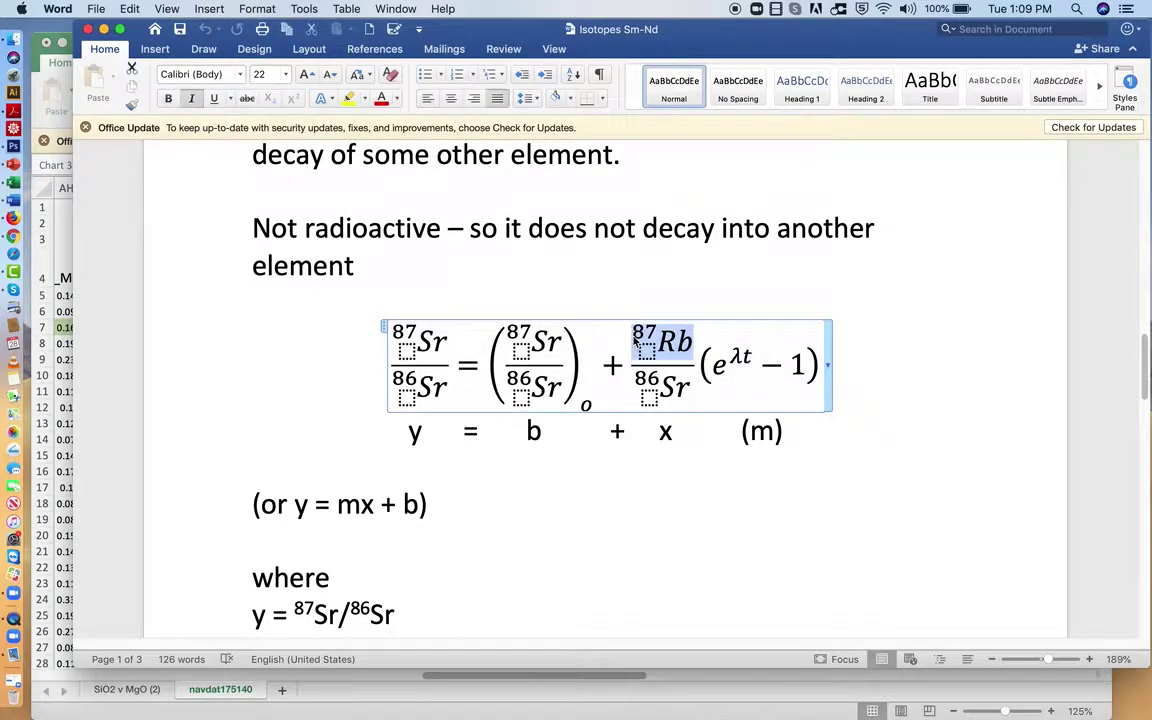
double_click(686, 392)
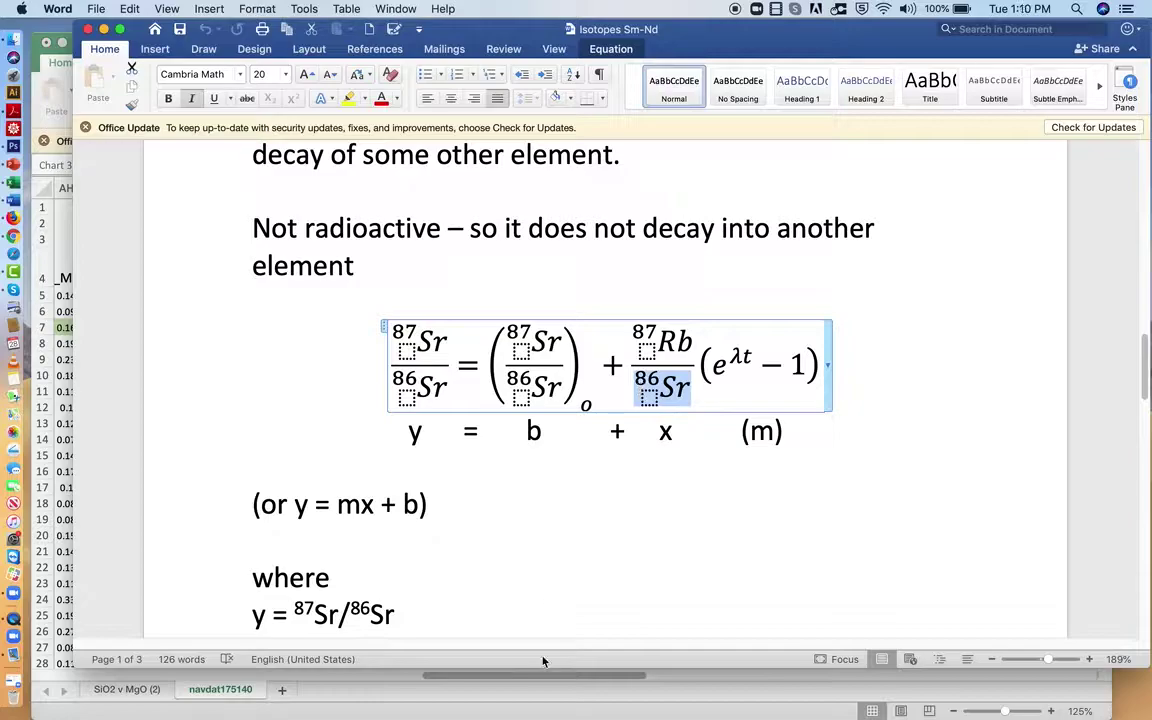
- Return to the Excel workbook and inspect the Rb/Sr formula in AJ5 and the data series plotted in the chart
left_click(651, 702)
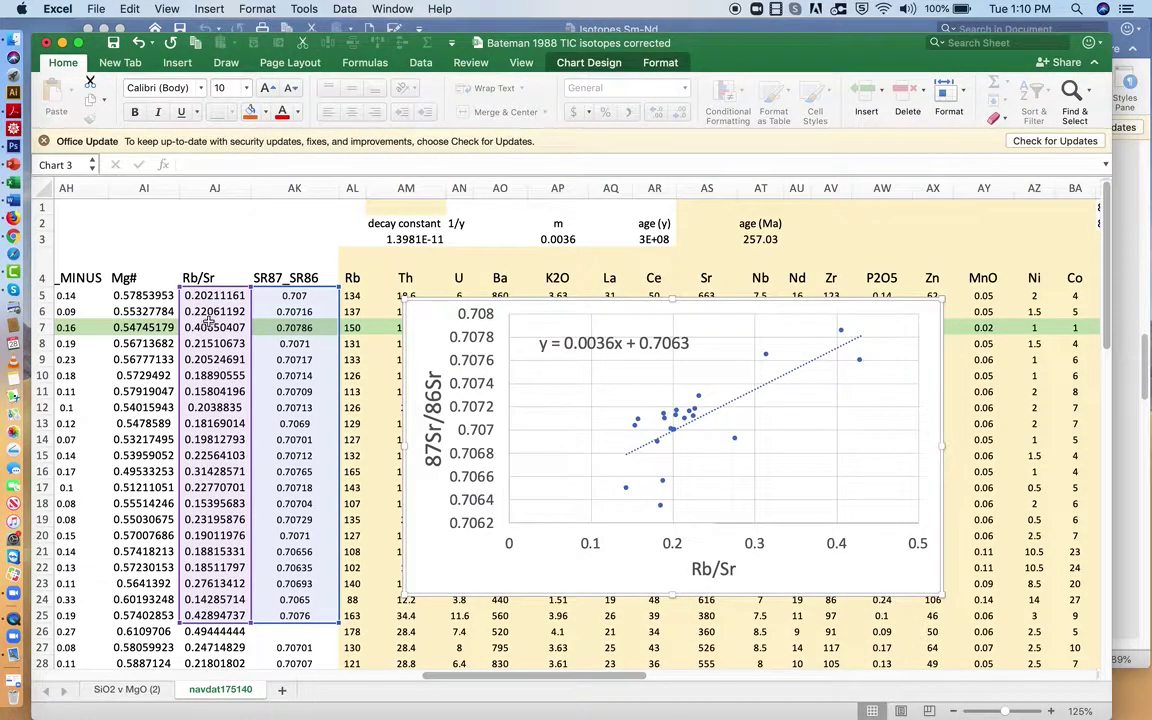
left_click(208, 296)
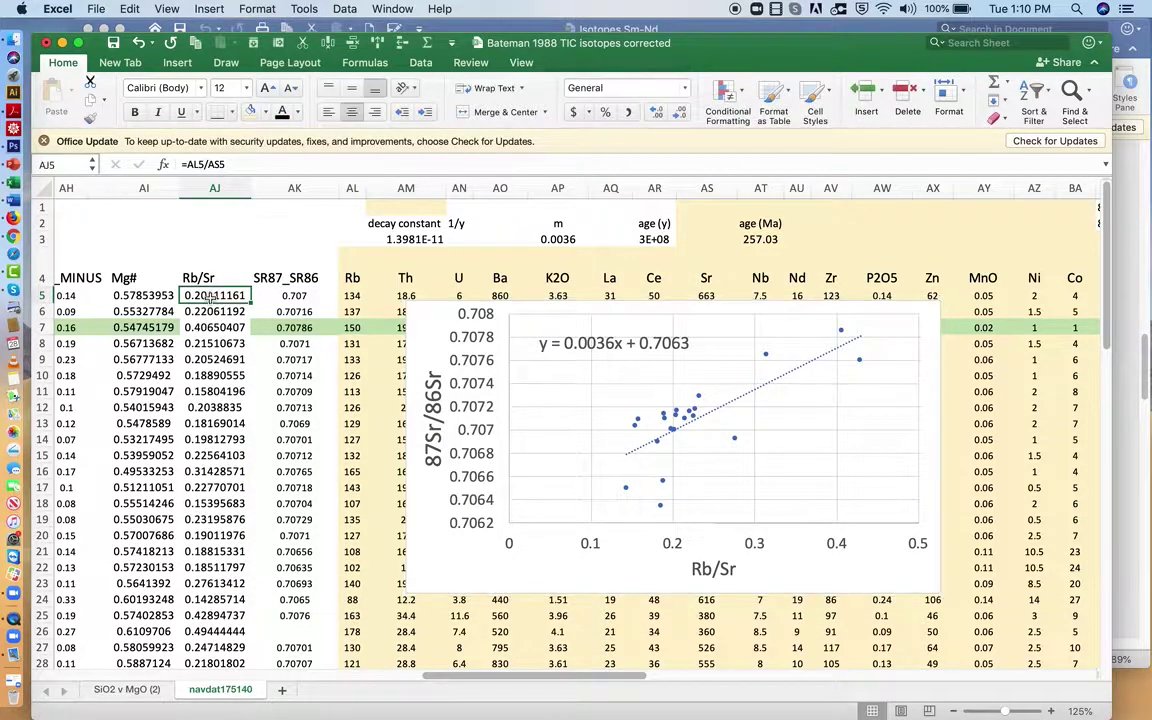
left_click(187, 256)
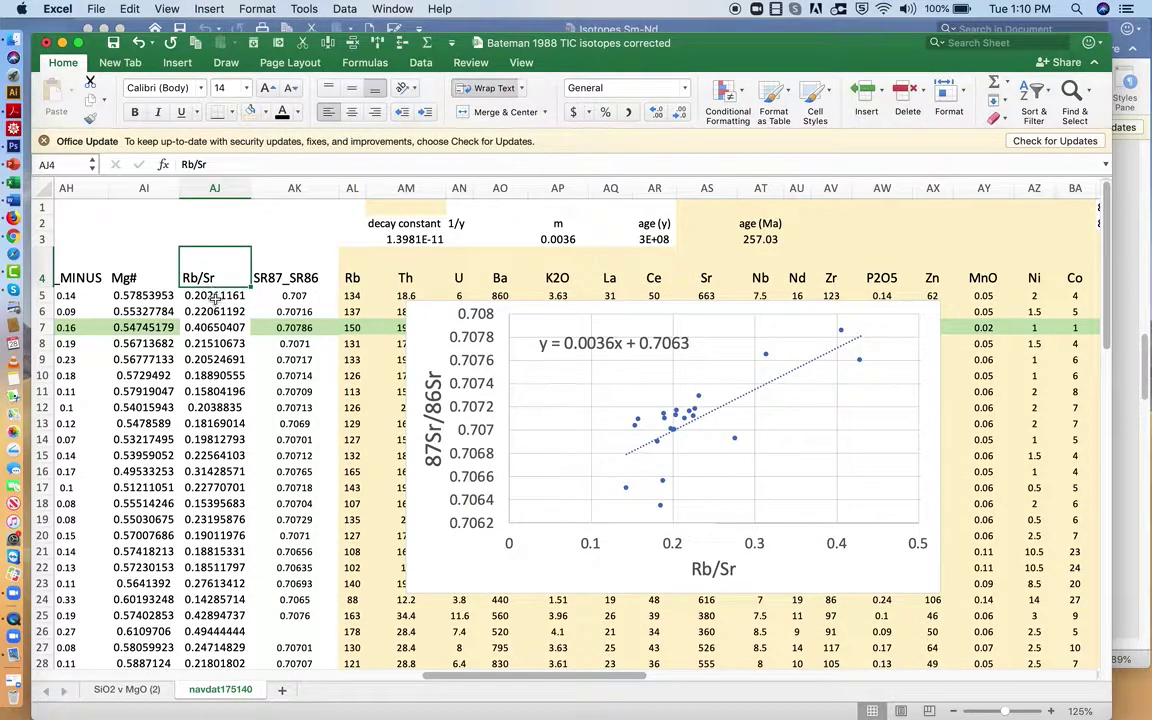
left_click(214, 296)
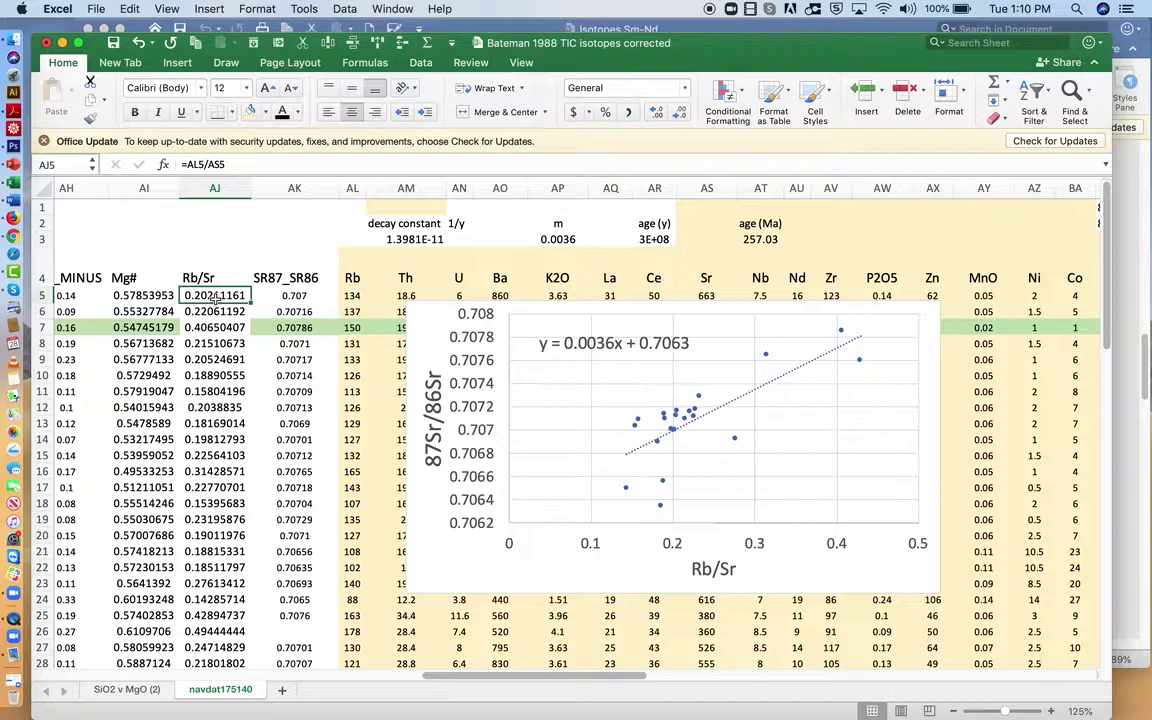
left_click(673, 428)
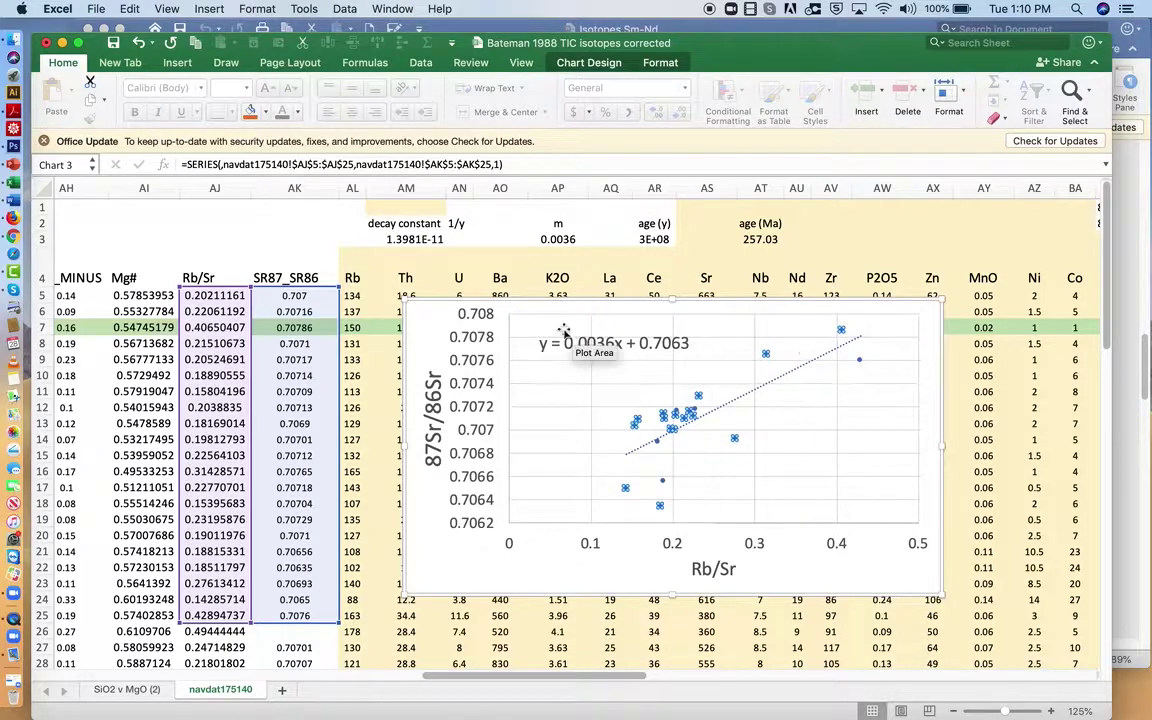
- Enter the label "slope" in cell AP1, above the m heading
left_click(560, 238)
left_click(562, 208)
type("slope")
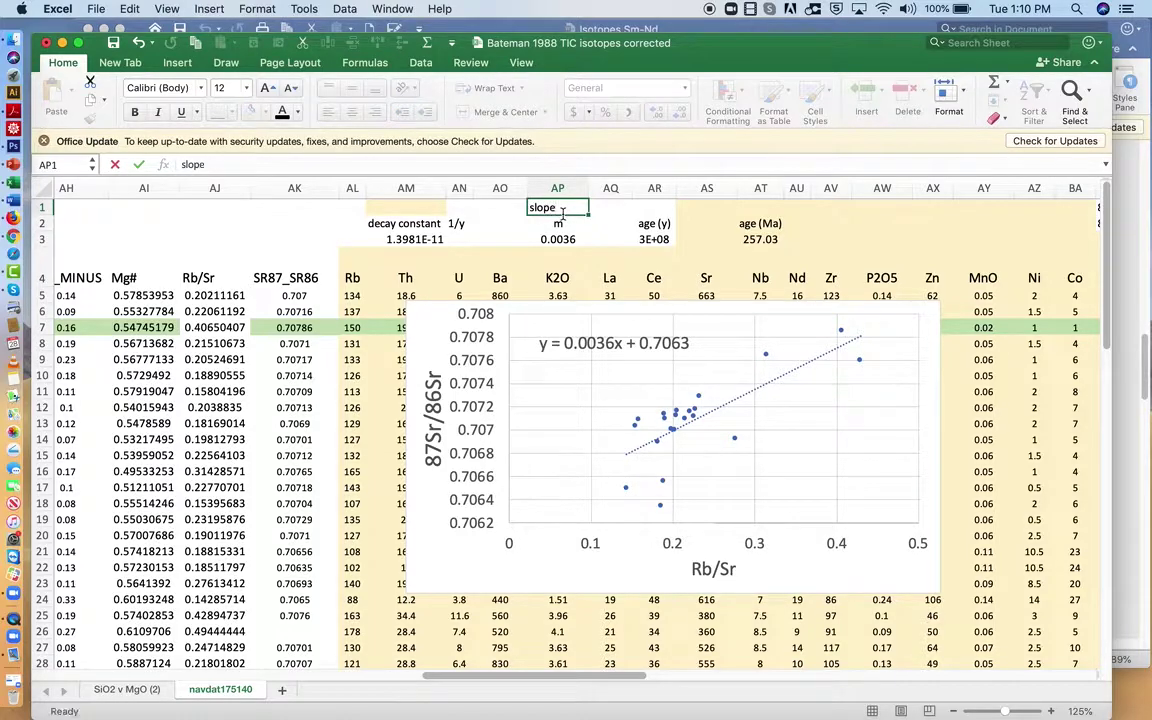
key("Return")
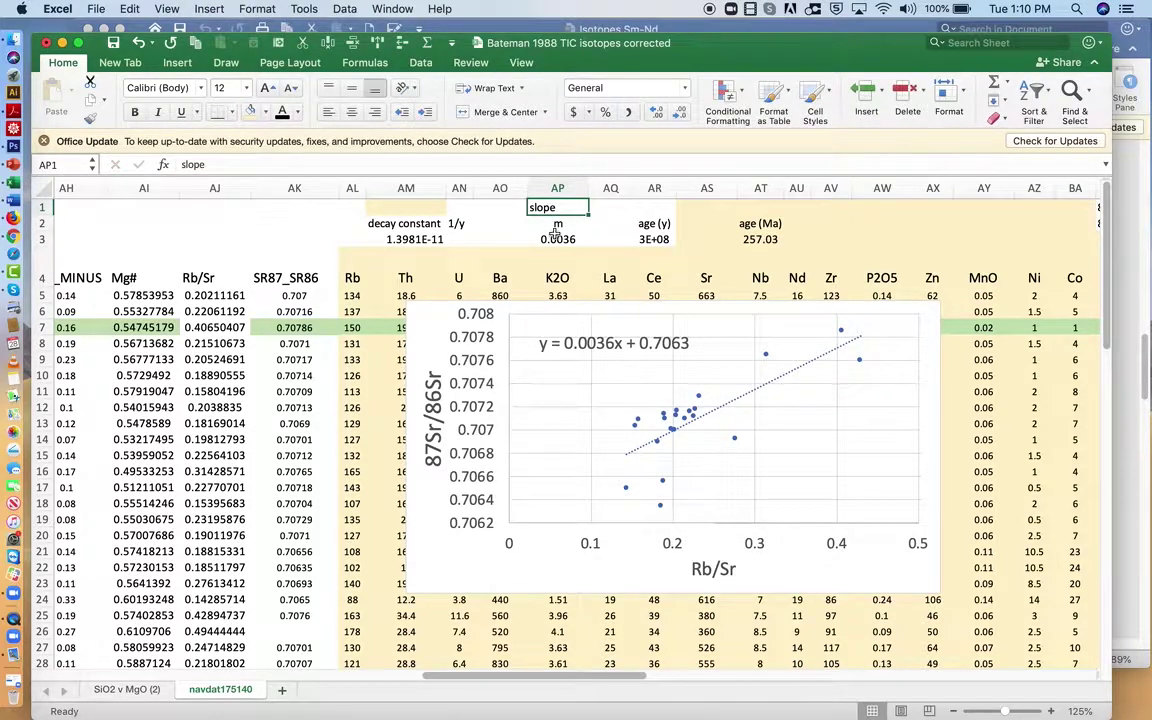
left_click(557, 240)
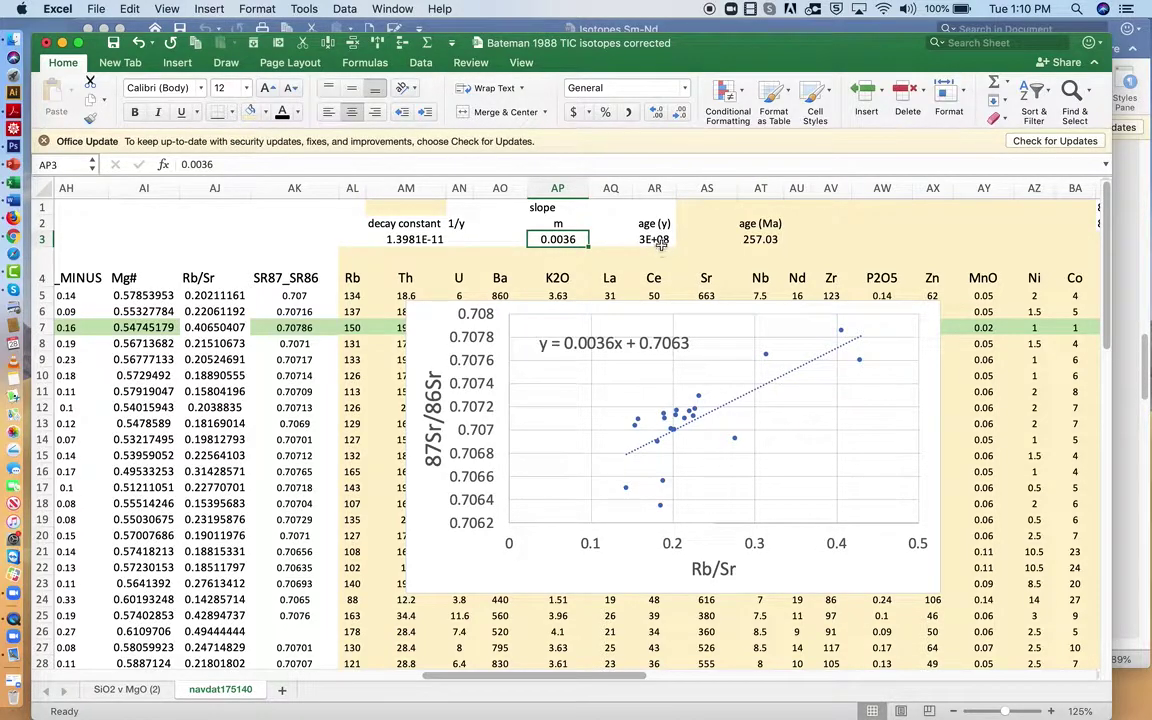
- Widen column AR to show the full age in years, and inspect the age (Ma) formula in AT3
left_click_drag(679, 189, 696, 189)
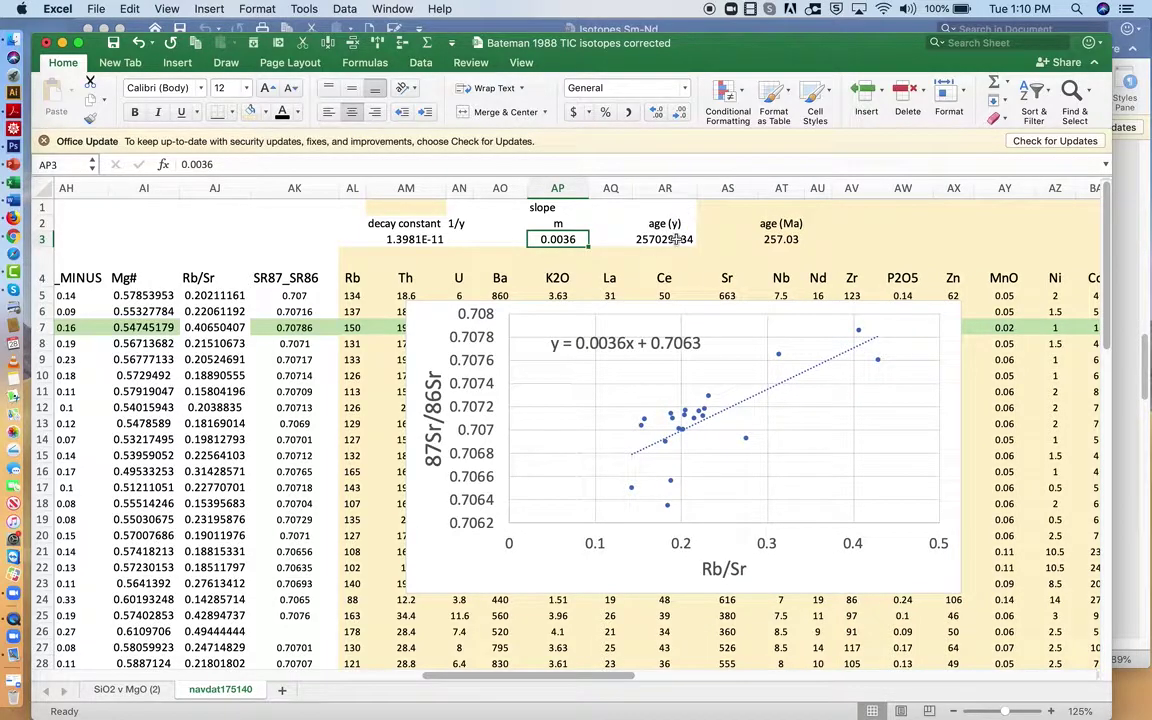
key("Right")
key("Right")
key("Right")
key("Right")
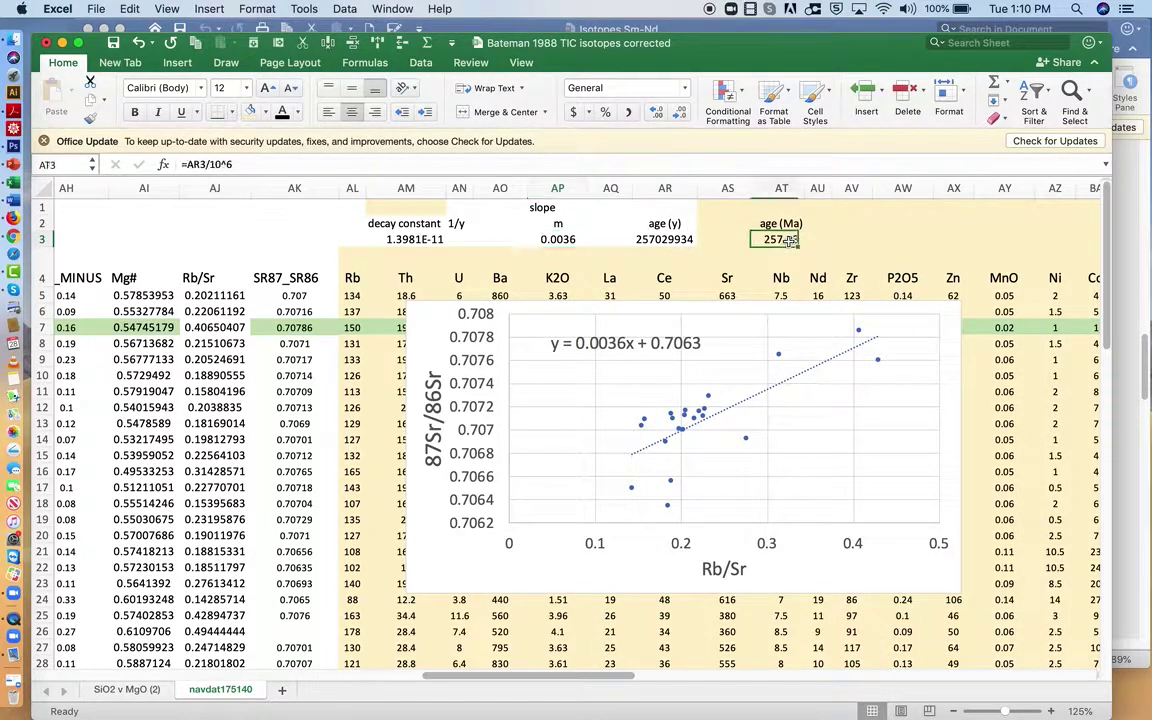
left_click(207, 165)
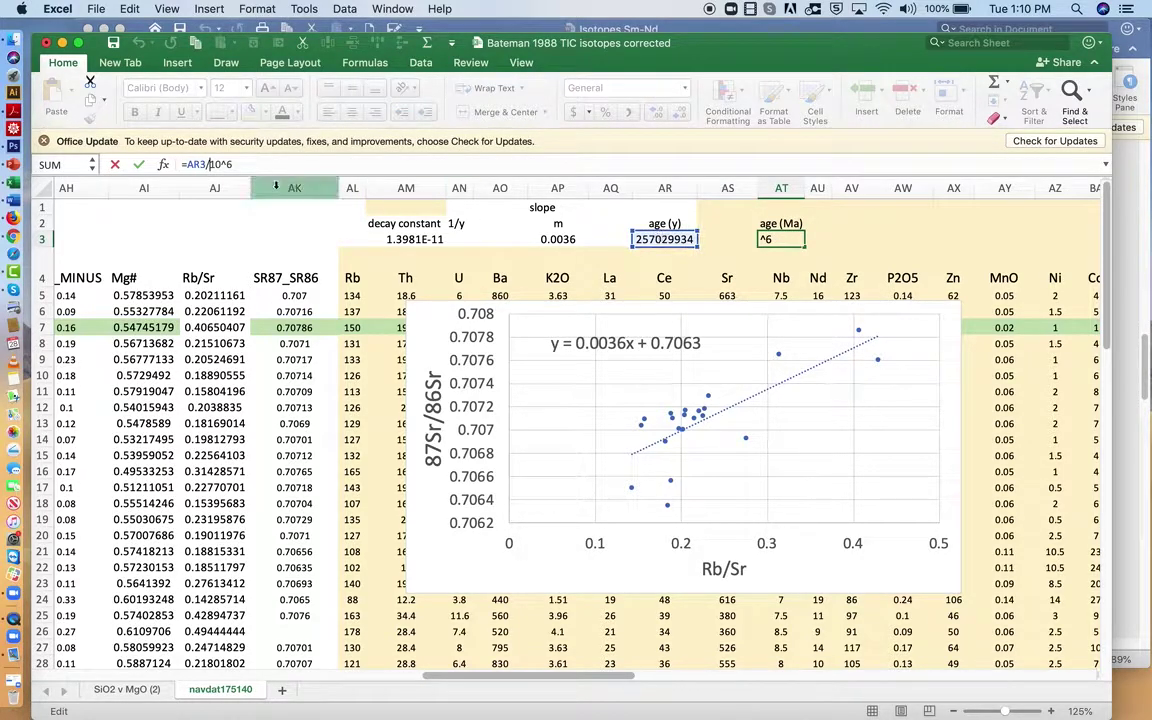
left_click(240, 165)
key("Return")
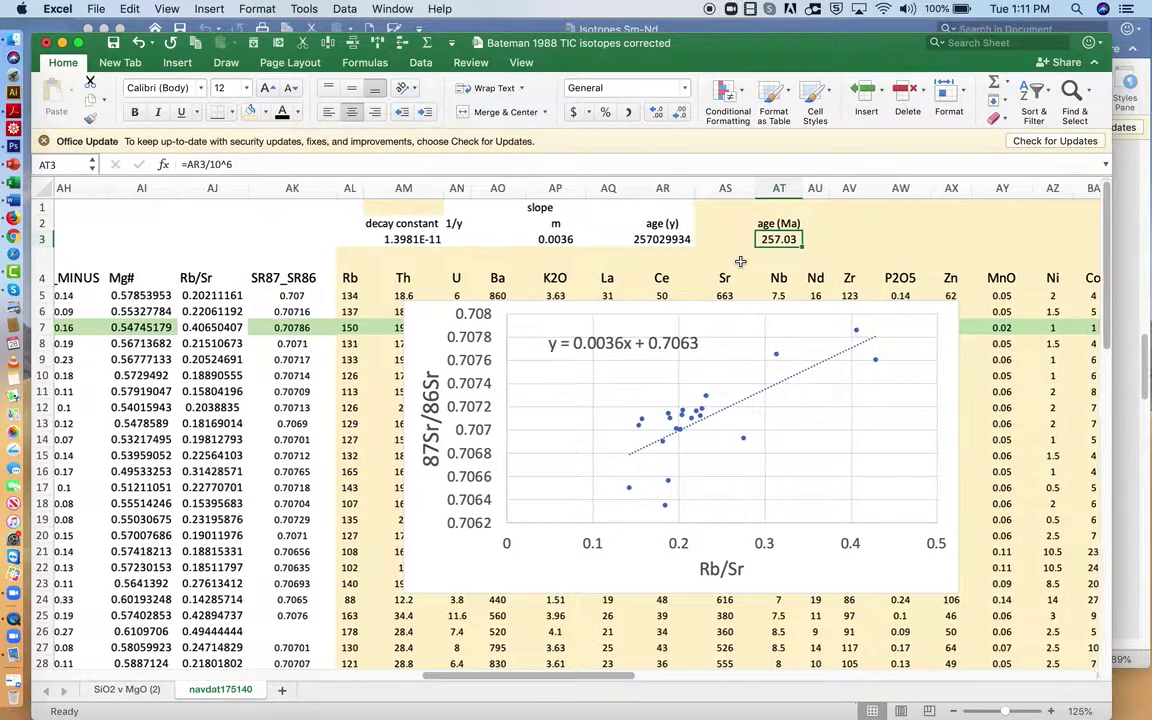
- Switch to Firefox, search the web in a new tab for "abundances of isotopes of Rb", and highlight the 87Rb abundance in the top result
scroll(720, 264, "right", 1)
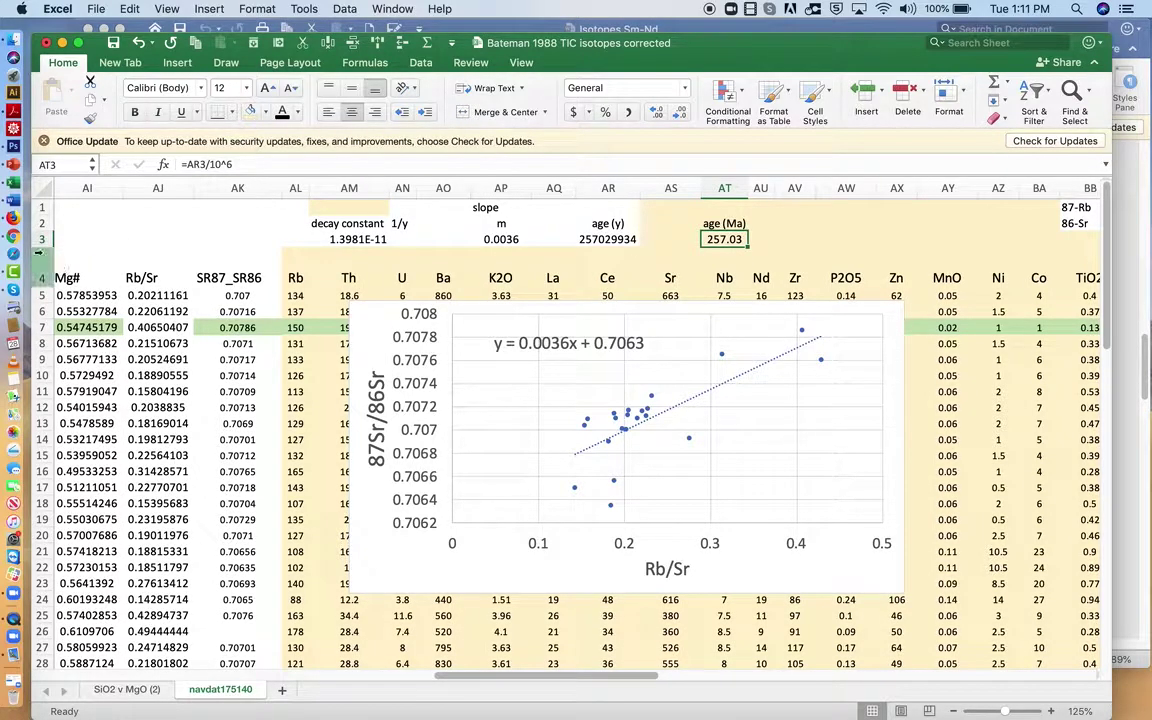
left_click(13, 219)
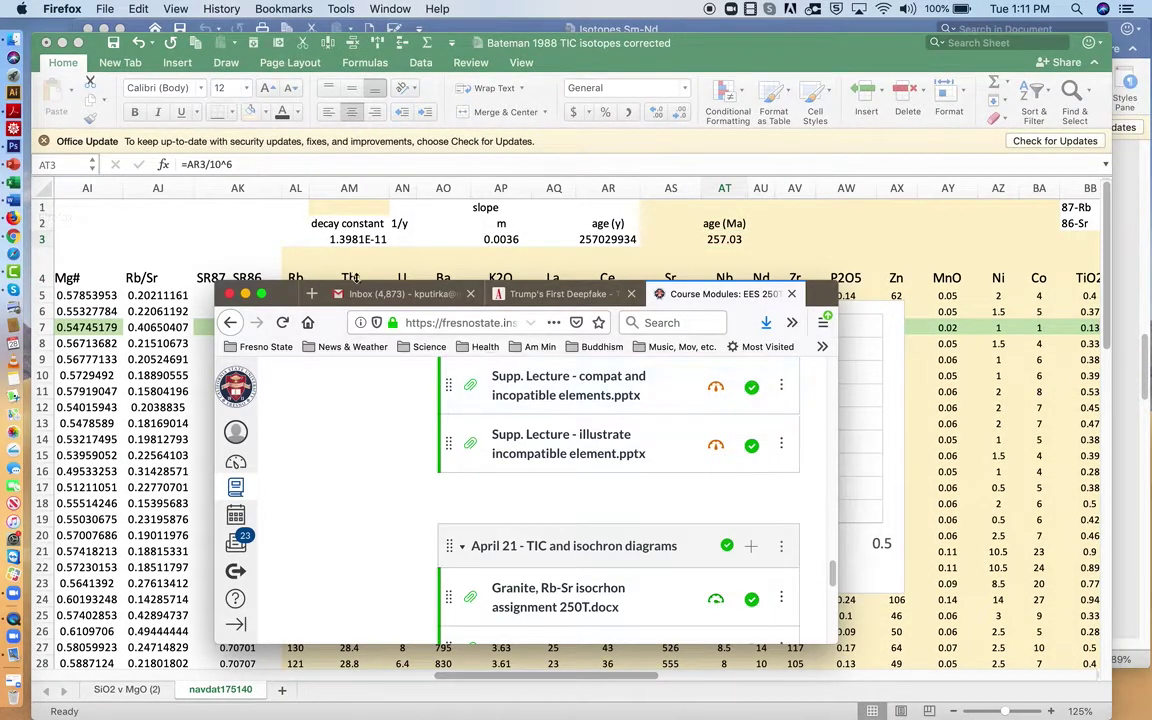
key("super+t")
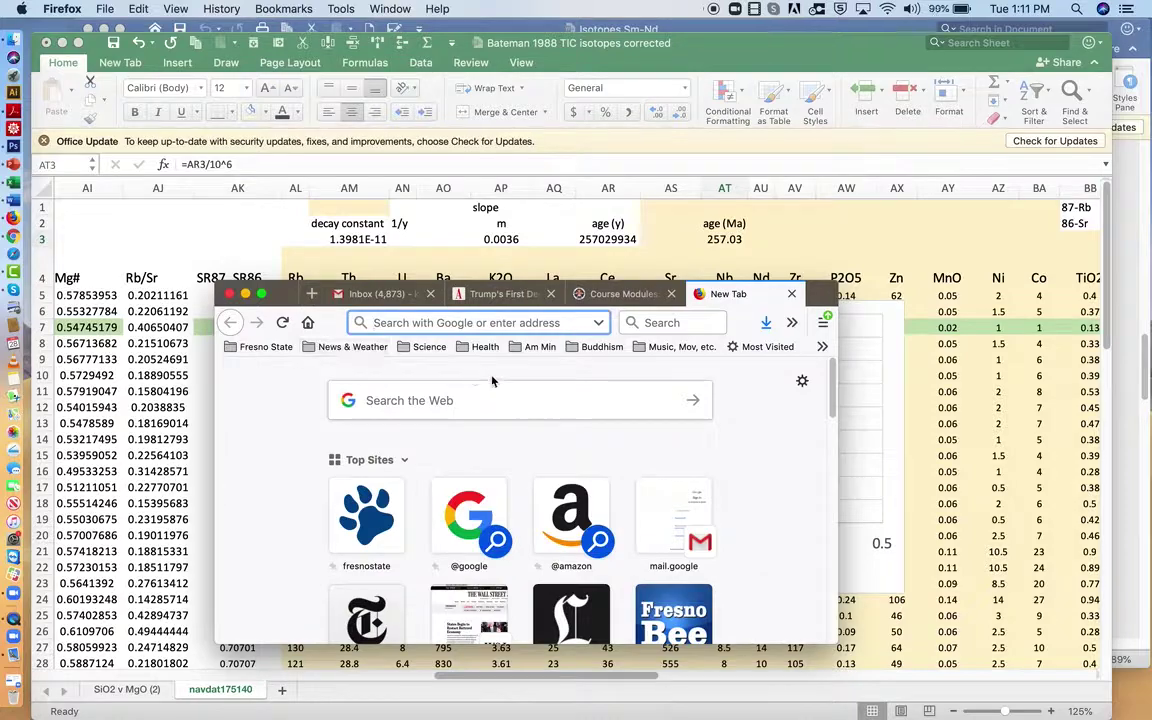
type("abundances of")
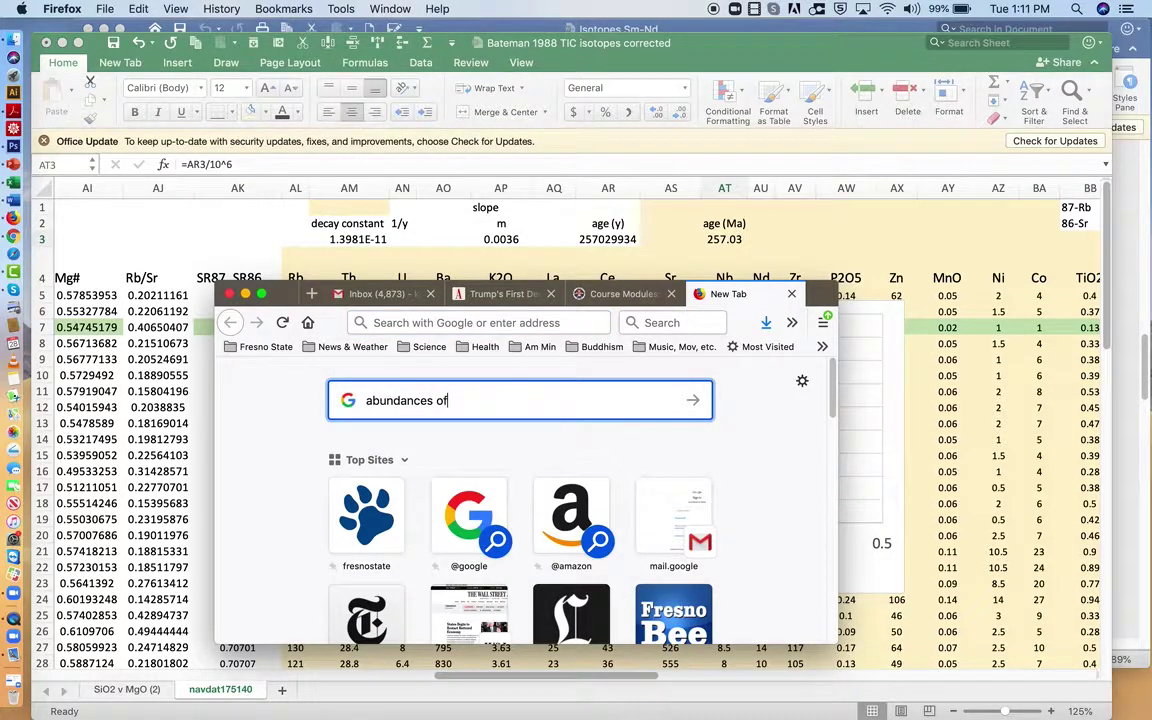
type(" isotopes of R")
key("Return")
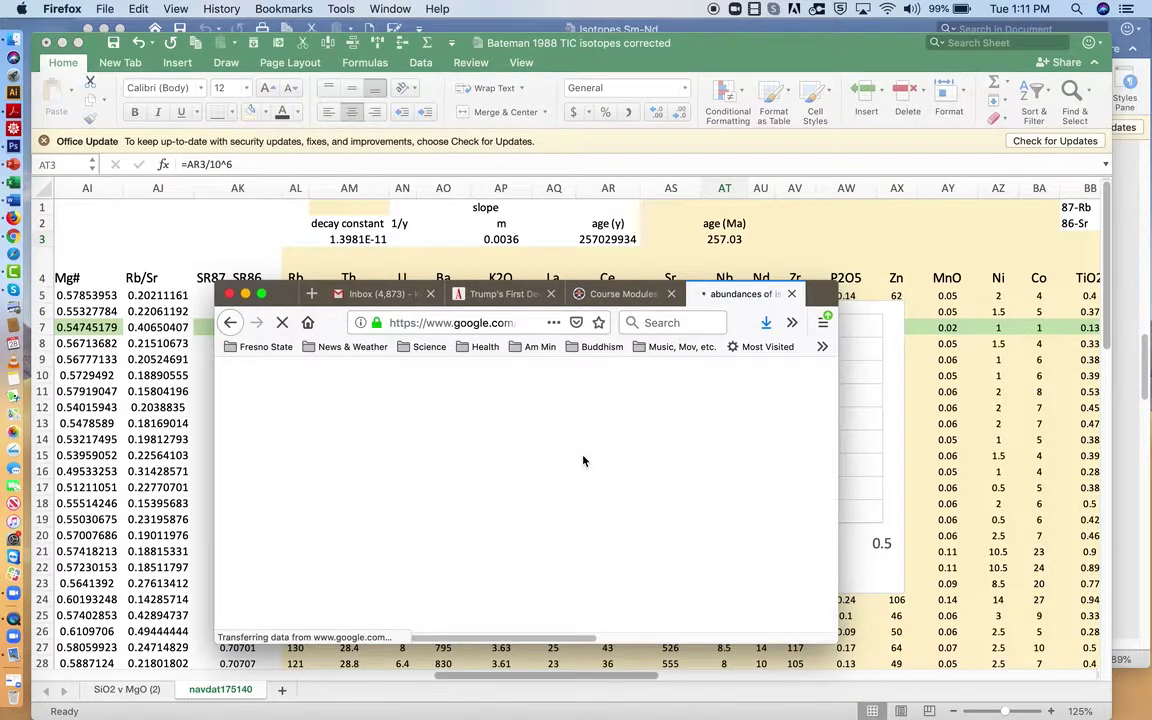
scroll(572, 510, "down", 2)
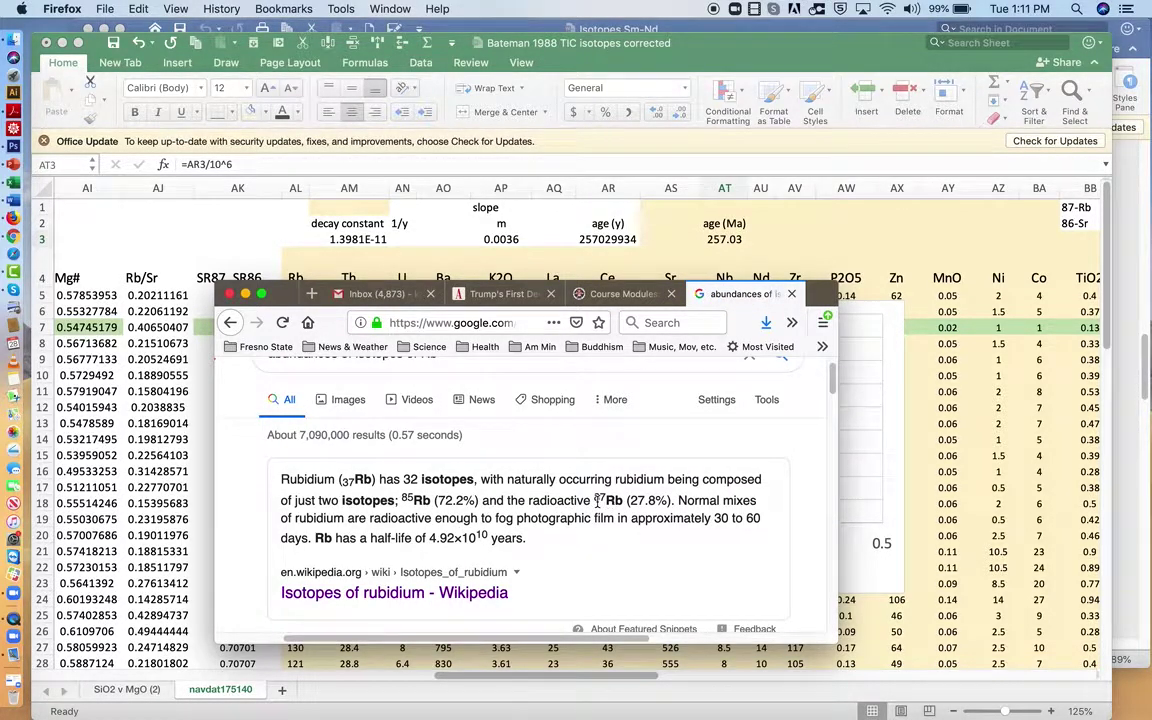
left_click_drag(603, 500, 670, 500)
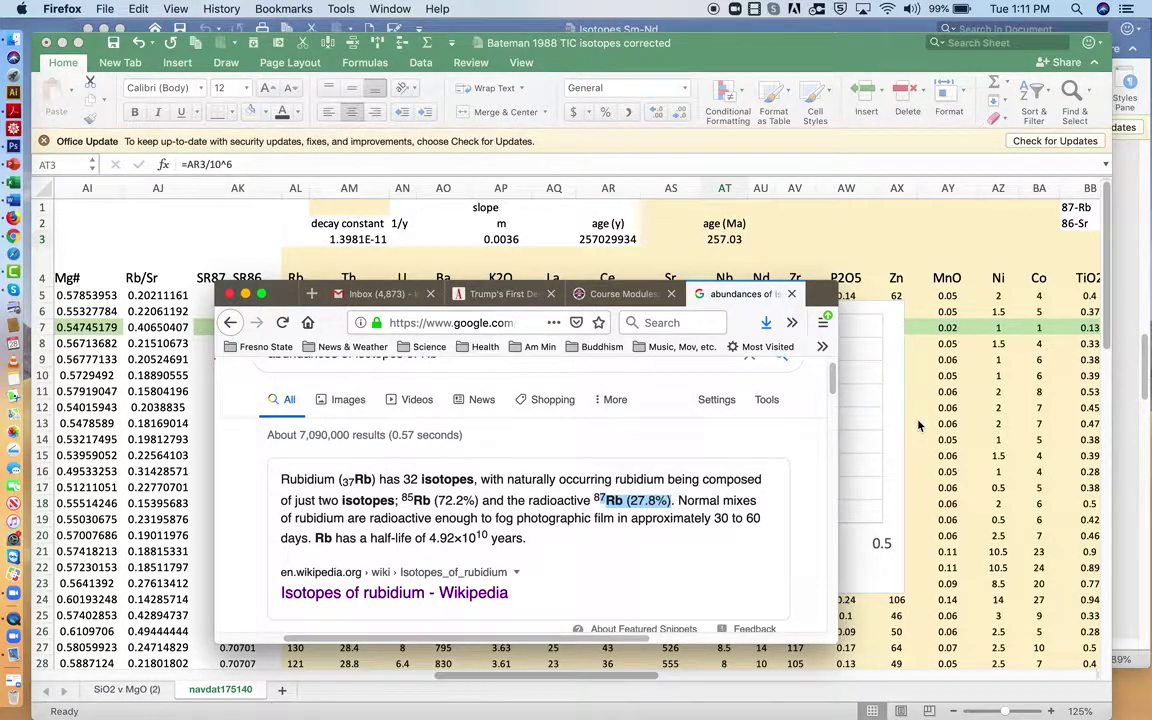
- Return to the Excel workbook and check the 87-Rb abundance in cell BC1
key("super+Tab")
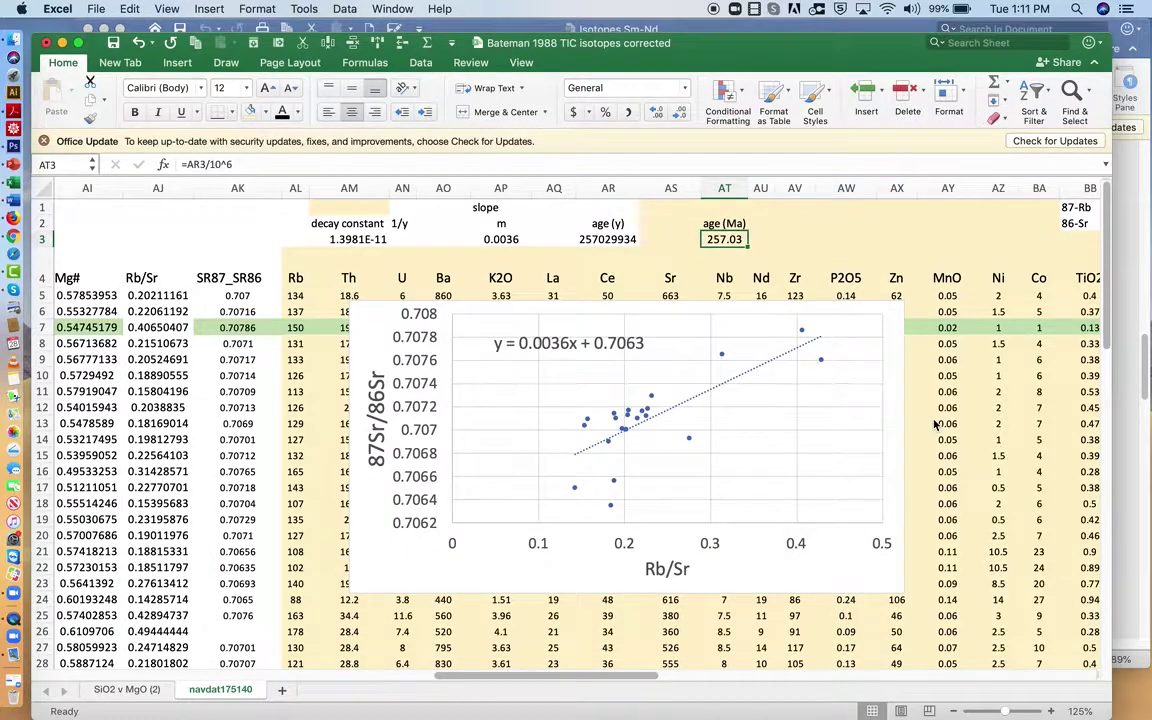
scroll(905, 343, "right", 3)
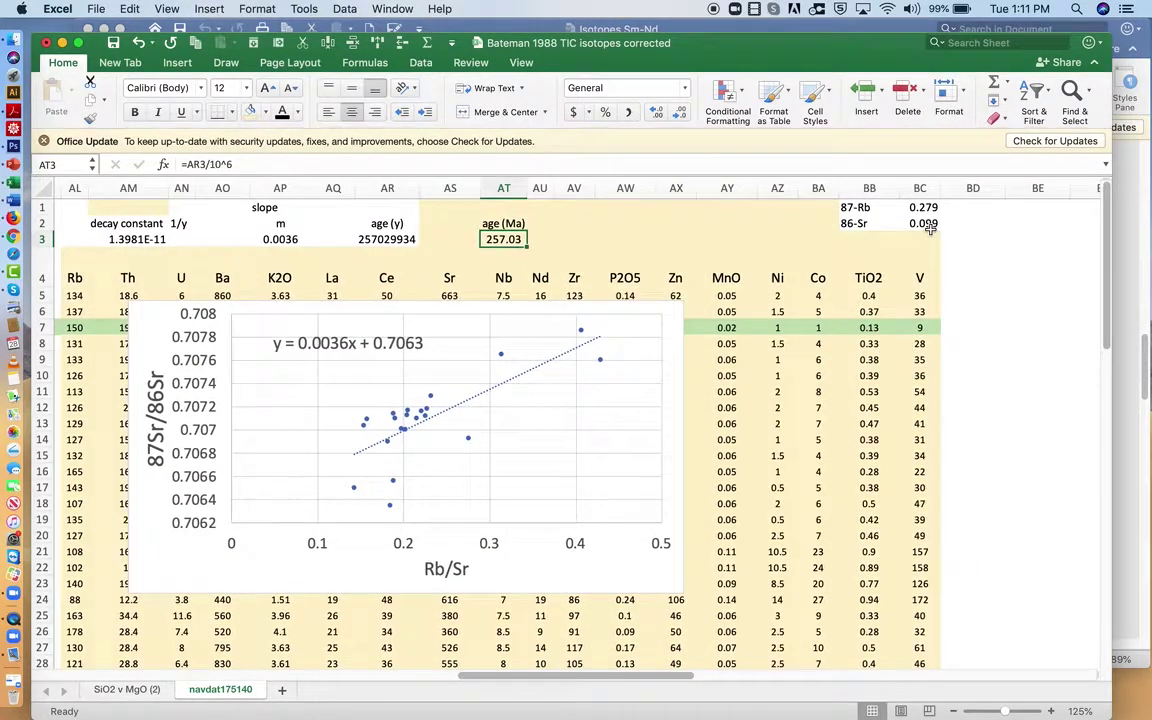
left_click(920, 207)
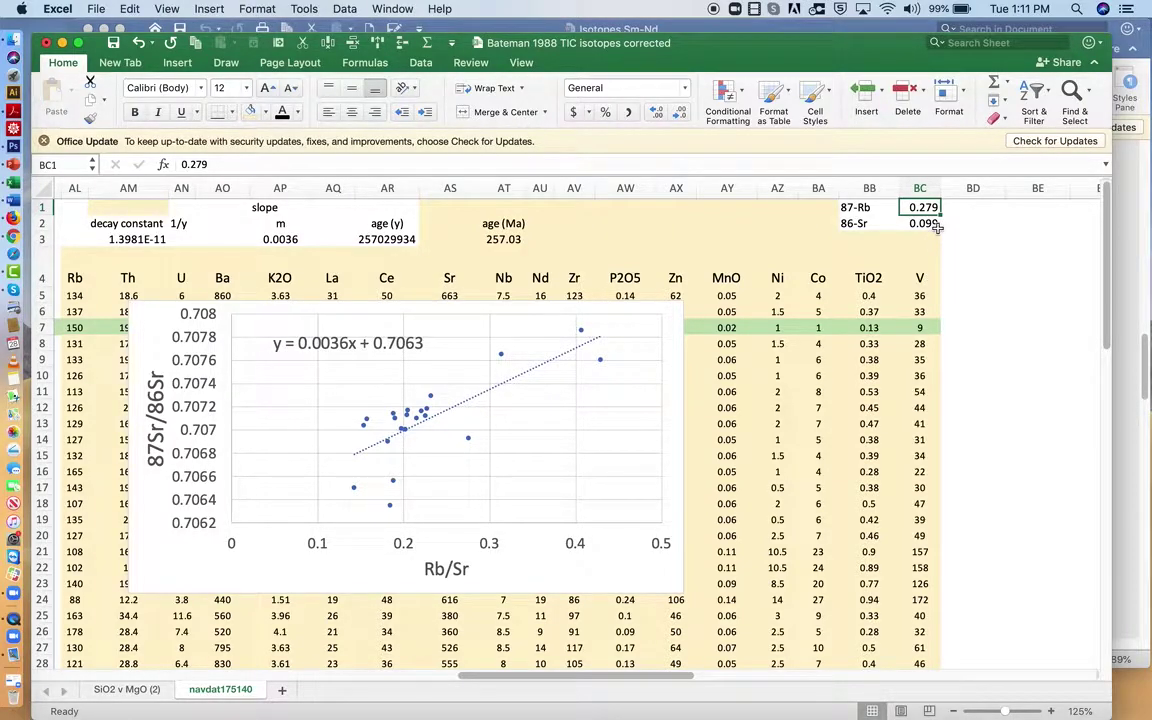
- Enter the heading "87-Rb" in cell BD4, next to the V column
left_click(963, 280)
type("R")
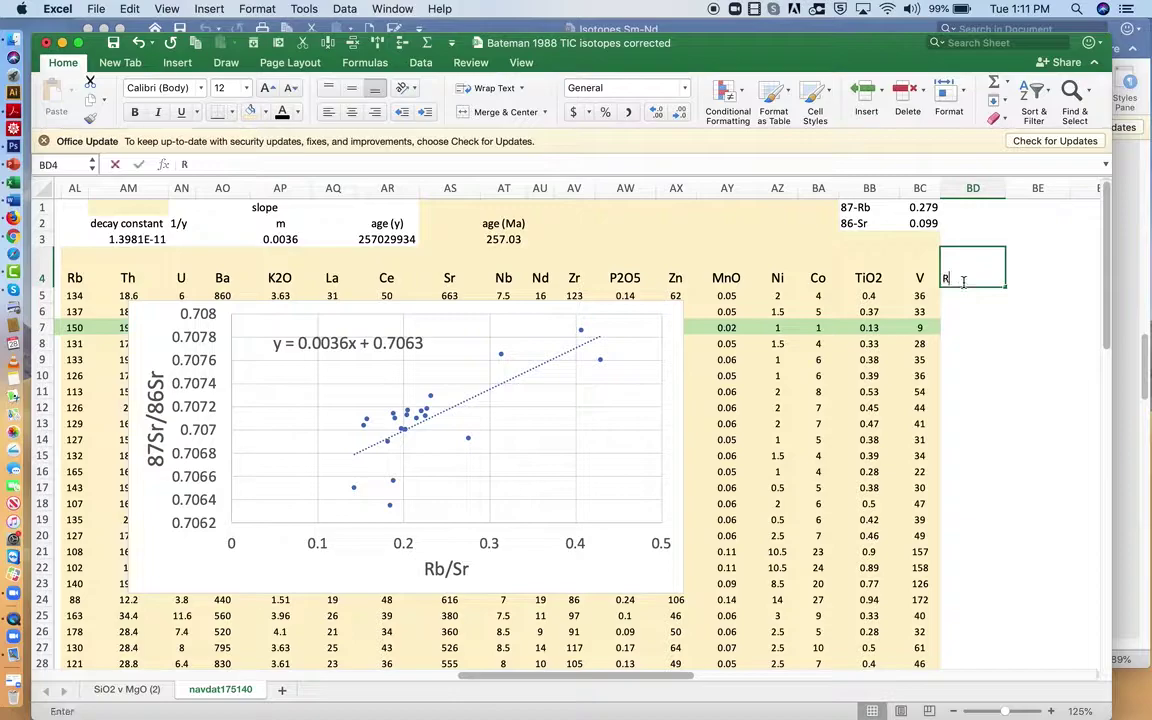
type("b")
key("BackSpace")
key("BackSpace")
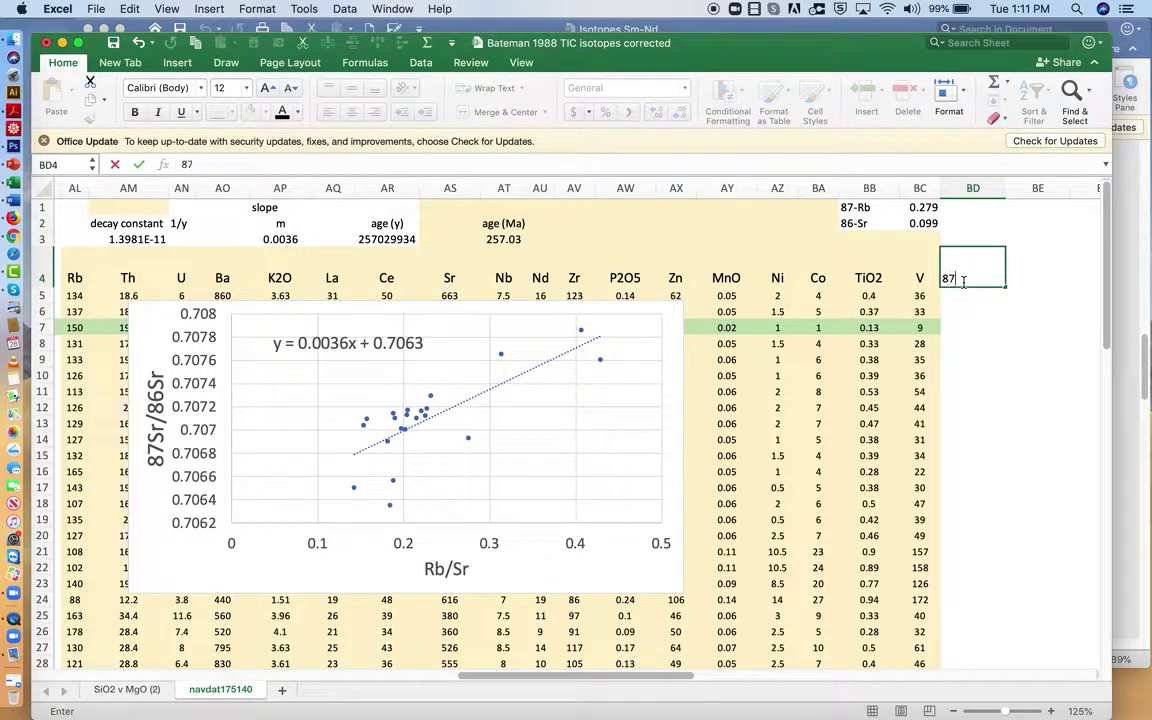
type("87-Rb")
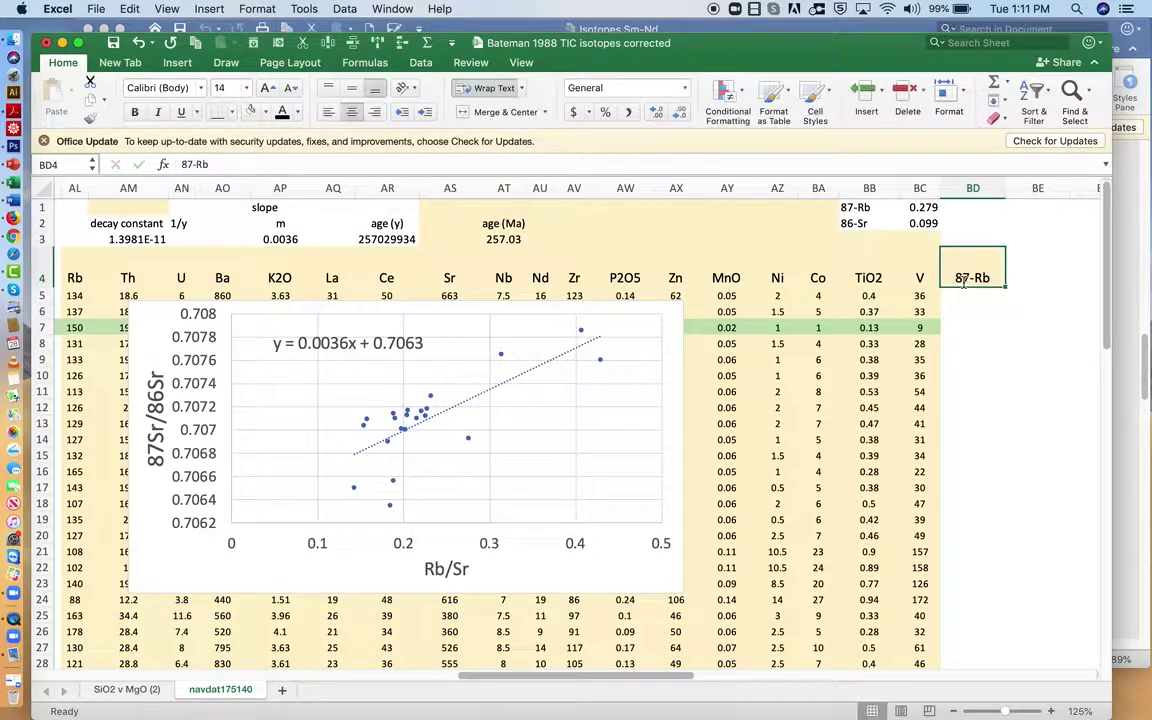
key("Return")
- In BD5, calculate the sample's 87-Rb by multiplying the absolute abundance reference by its Rb concentration: =$BC$1*AL5
type("=")
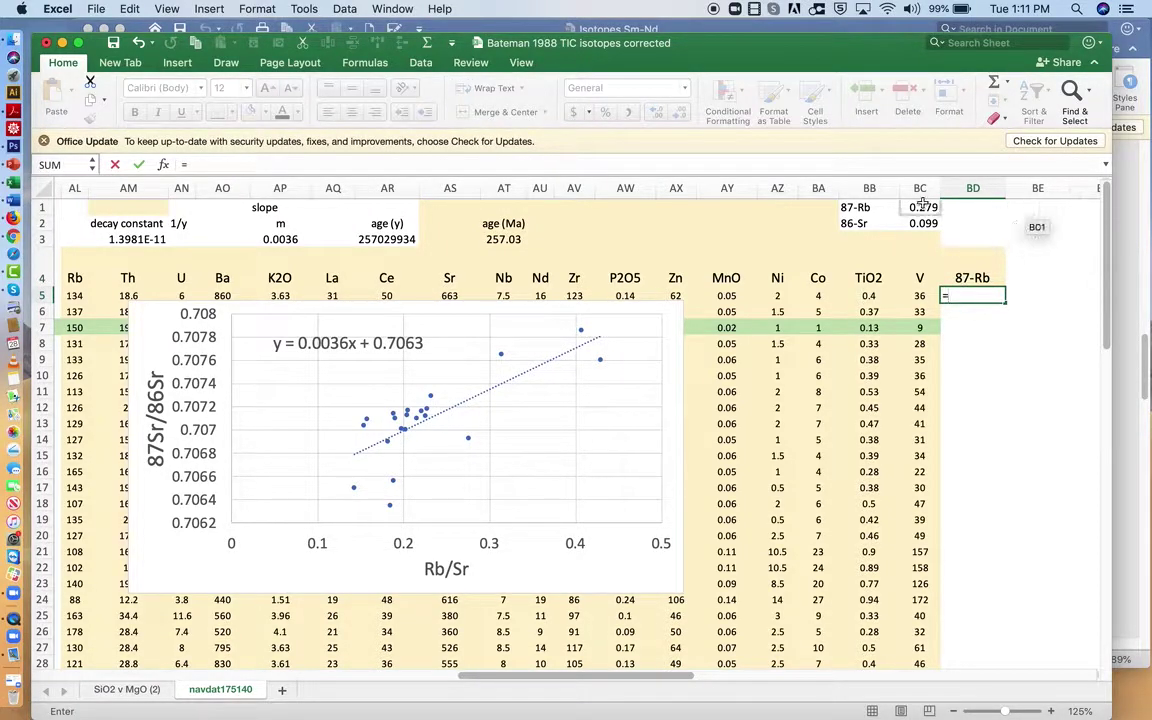
left_click(921, 207)
left_click(201, 165)
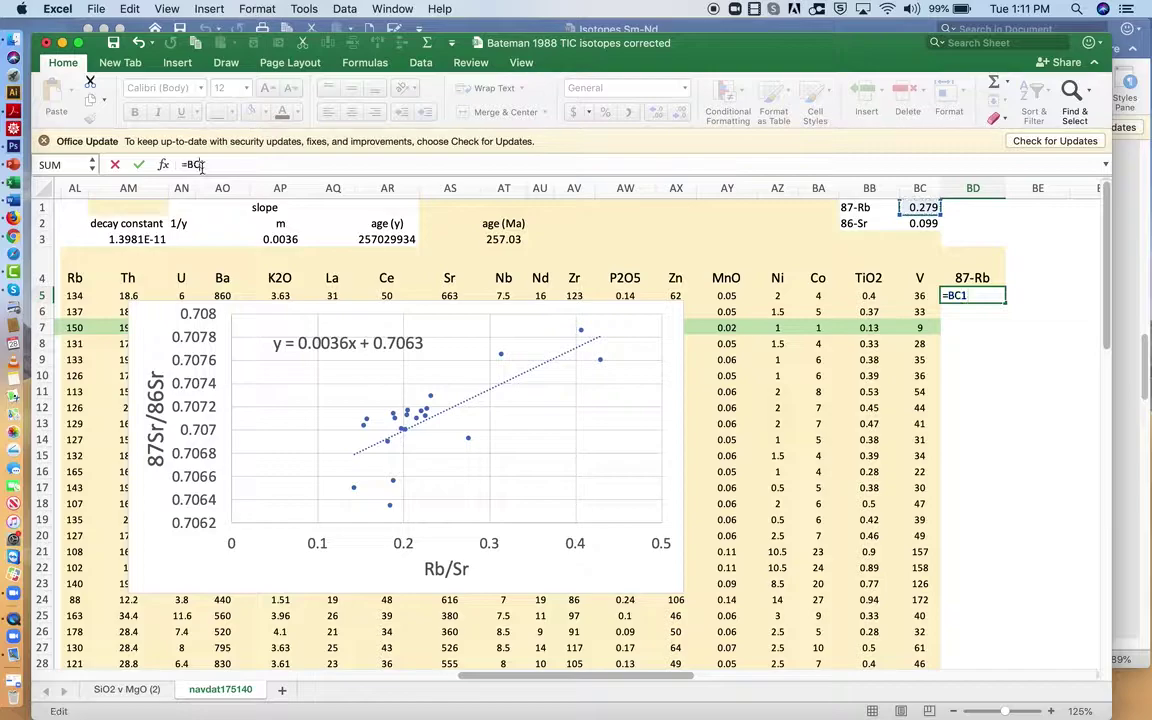
type("$")
left_click(187, 165)
type("$1*")
scroll(210, 225, "left", 5)
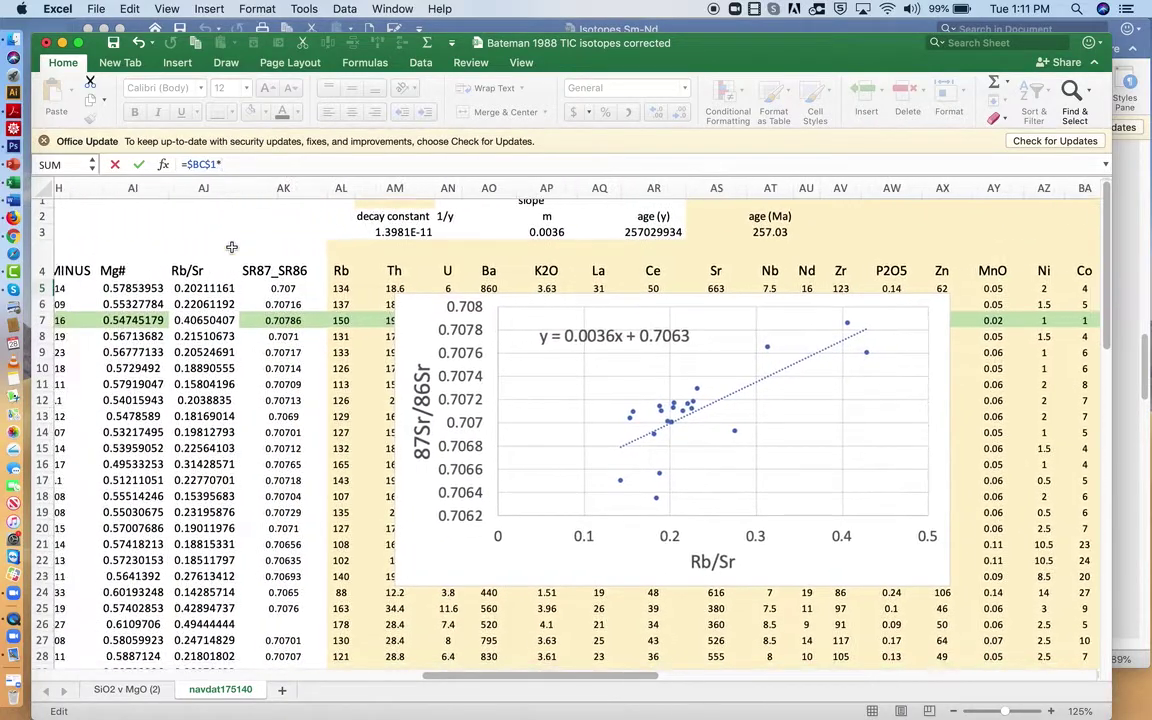
scroll(215, 265, "left", 6)
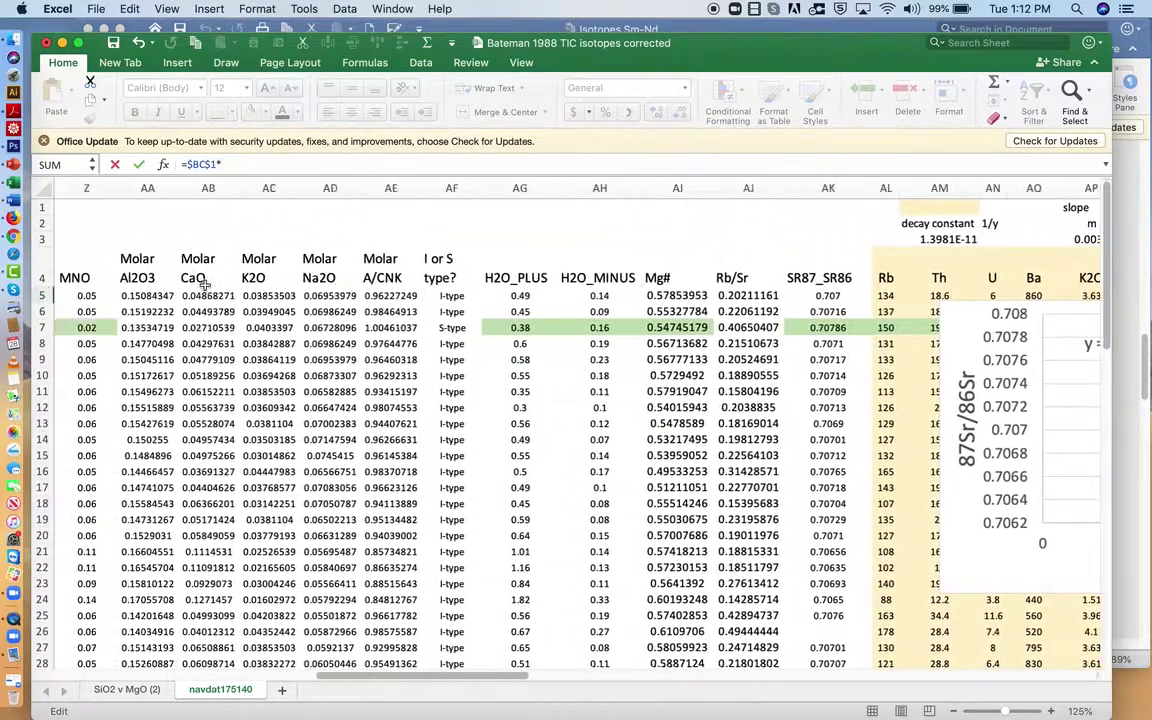
scroll(205, 286, "left", 6)
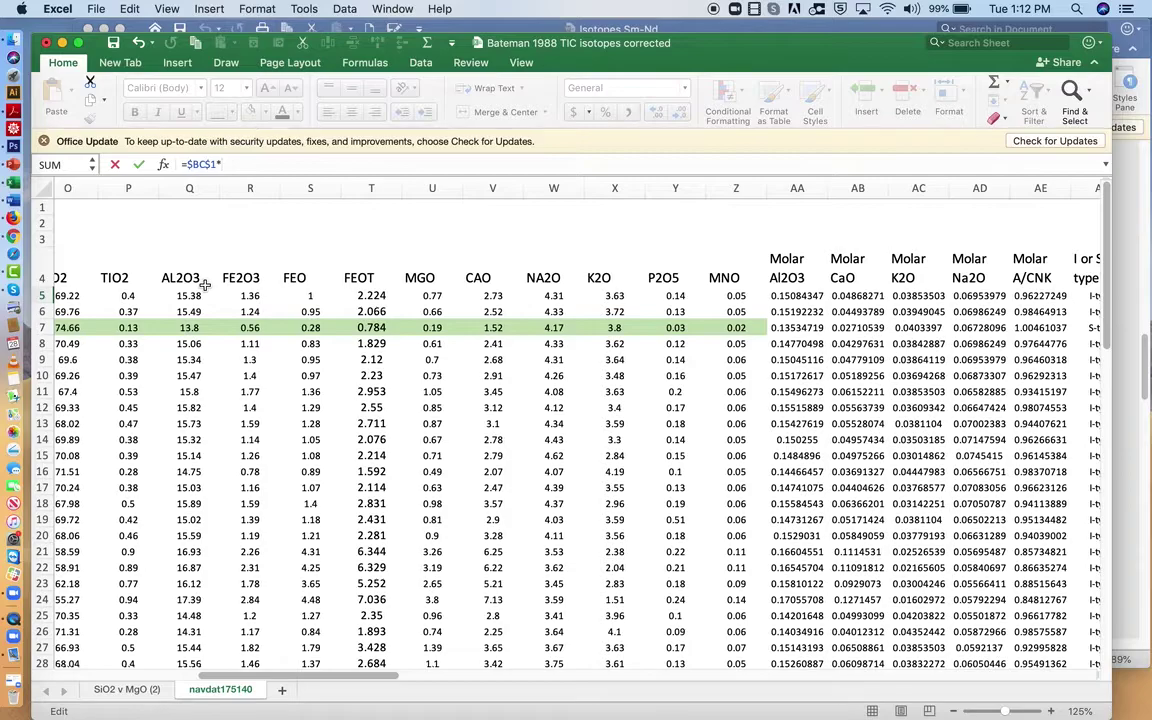
scroll(204, 285, "left", 4)
scroll(204, 285, "right", 10)
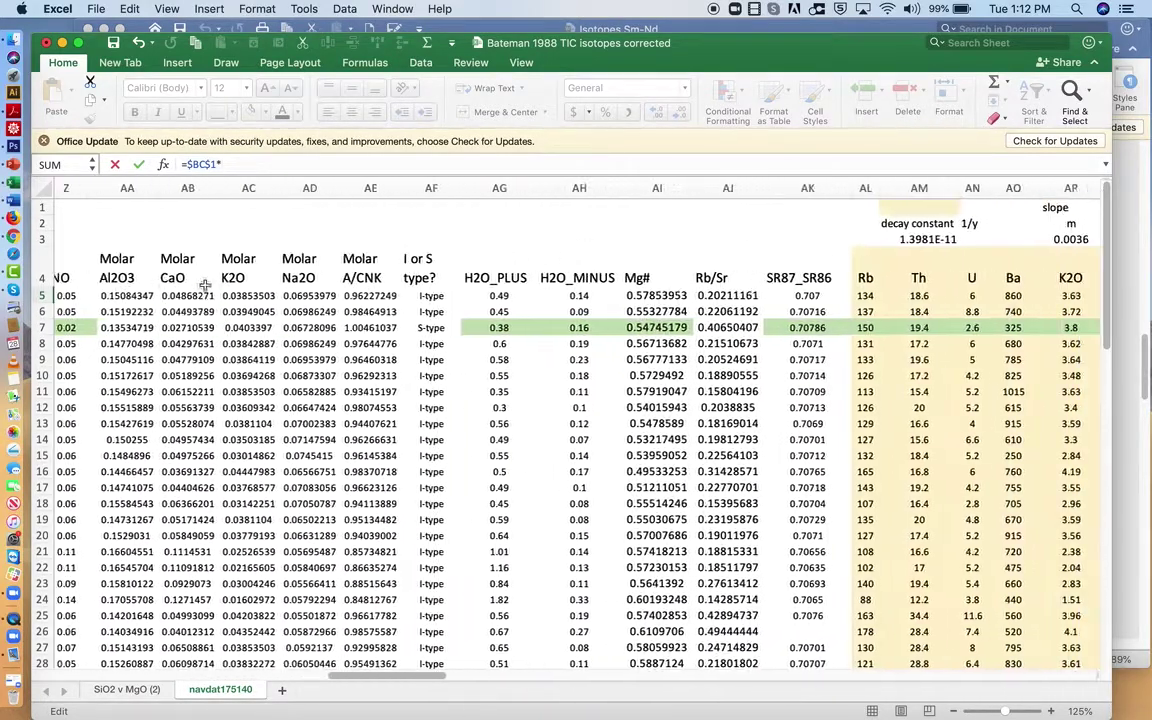
scroll(204, 285, "right", 5)
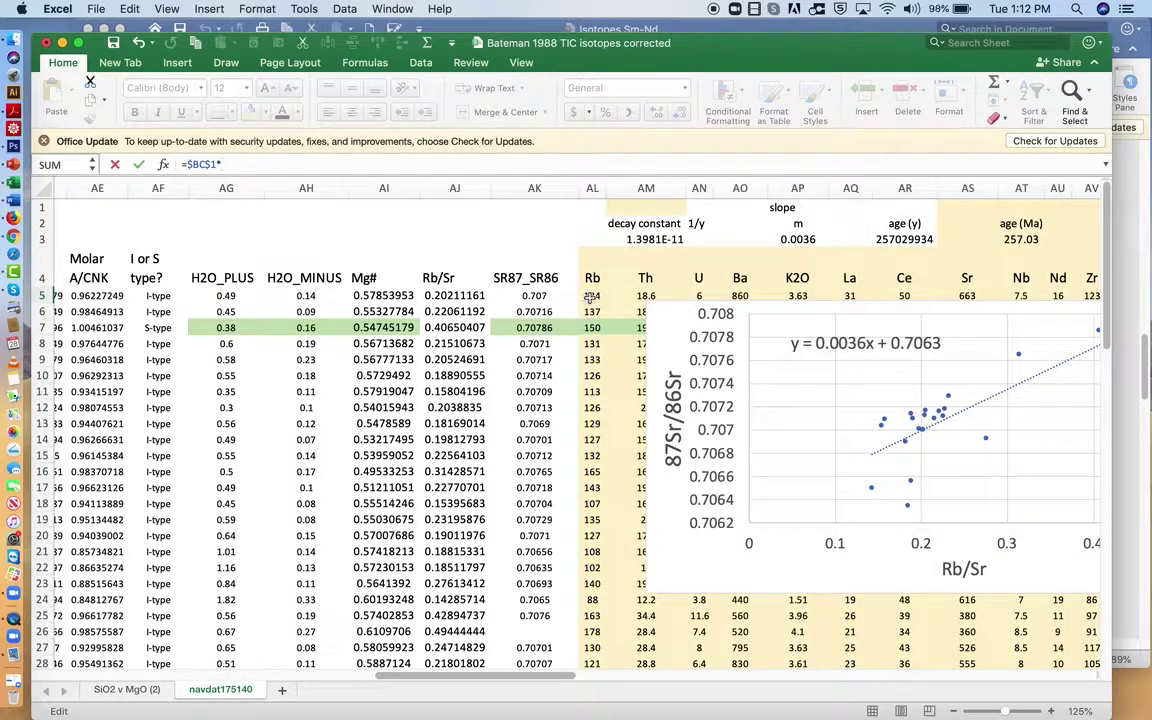
left_click(591, 296)
key("Return")
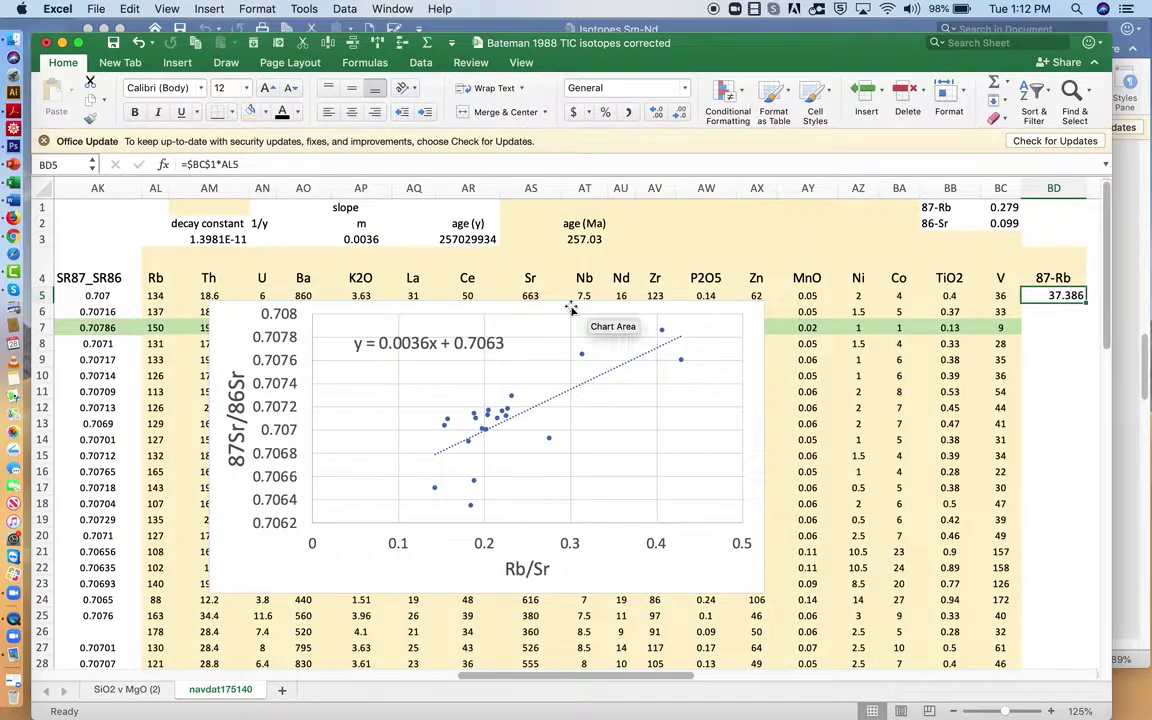
- Review the Rb concentration in AL5 and the 87-Rb formula in BD5 that uses it
scroll(467, 254, "left", 10)
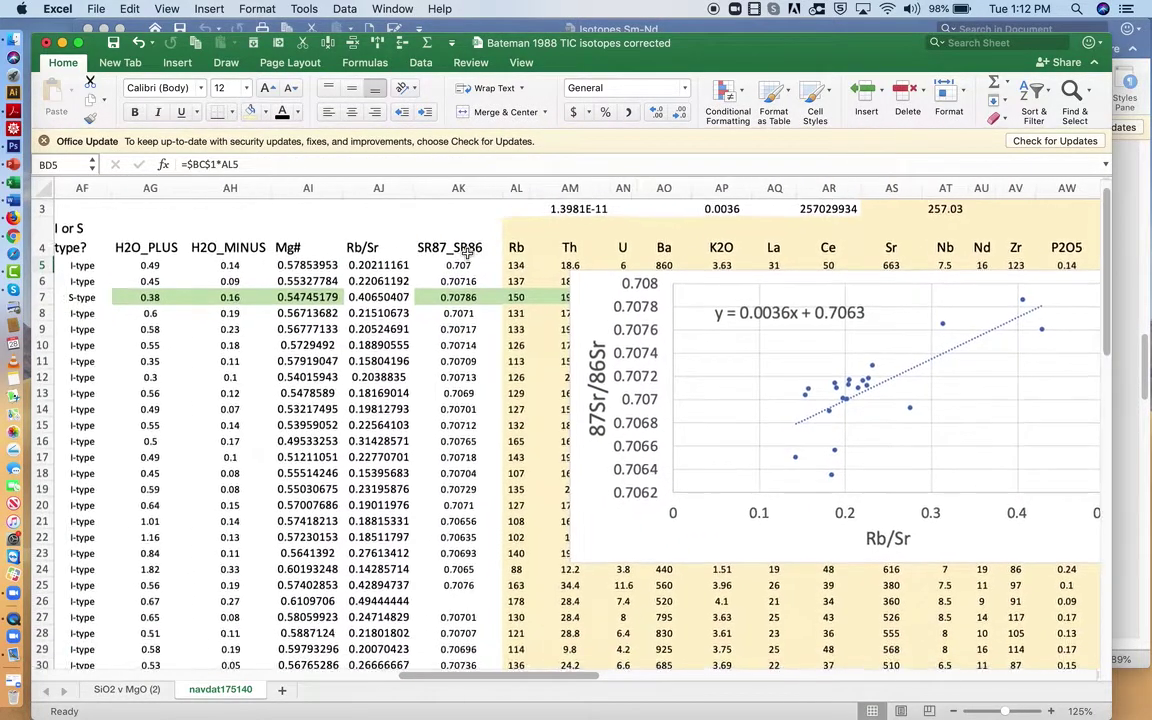
scroll(467, 254, "left", 8)
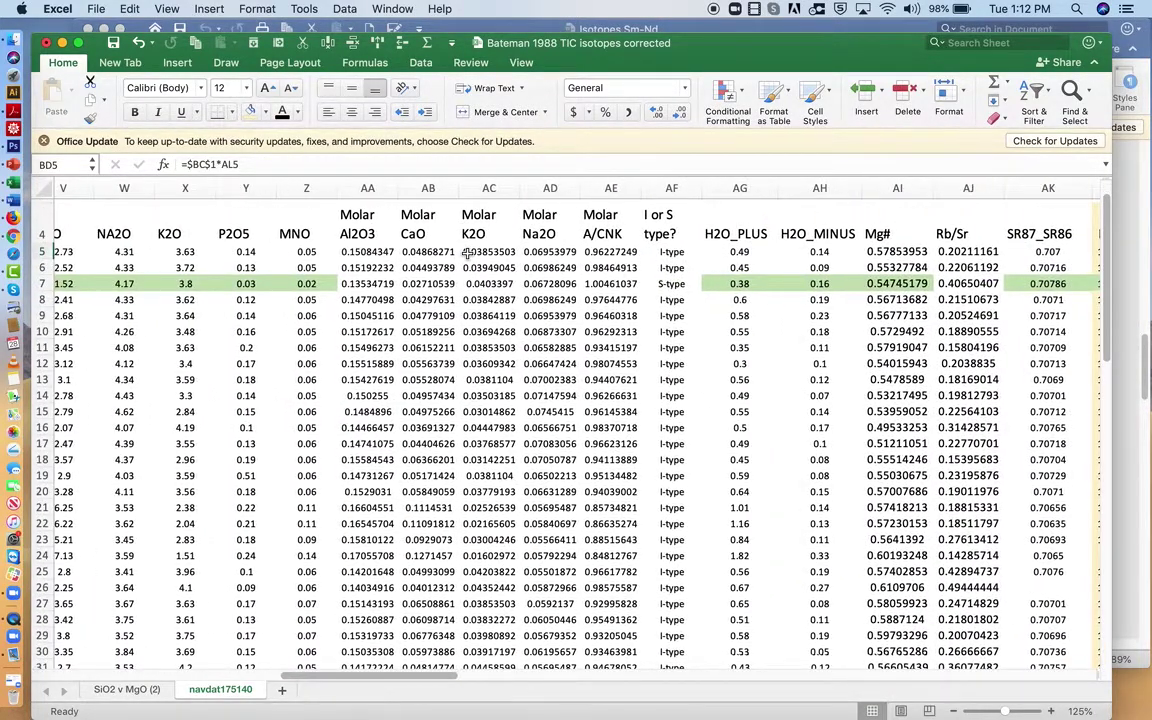
scroll(467, 254, "up", 2)
scroll(467, 254, "left", 7)
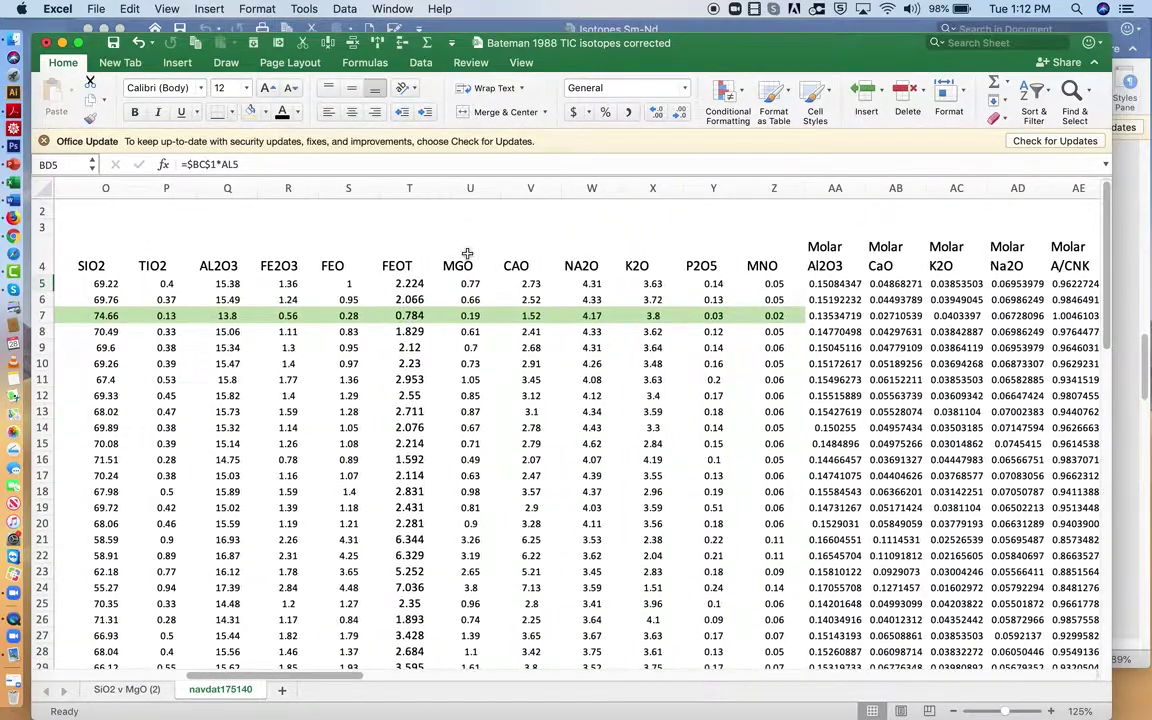
scroll(467, 254, "right", 10)
scroll(467, 254, "right", 5)
left_click(597, 295)
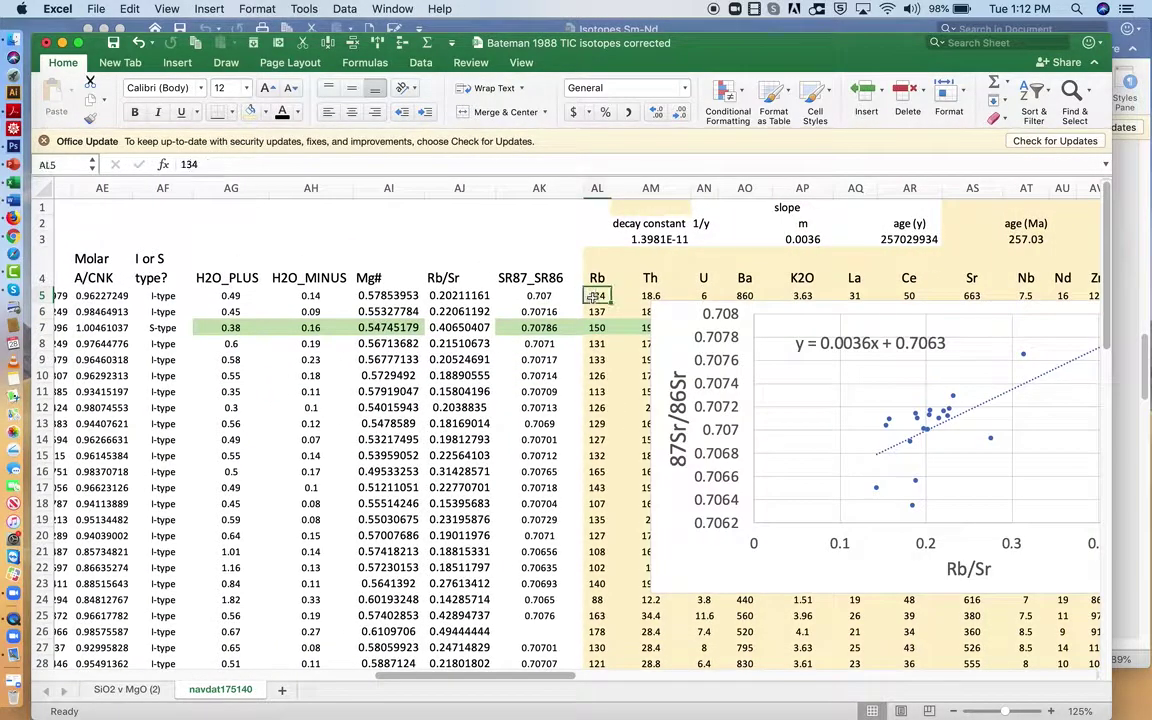
scroll(525, 295, "right", 10)
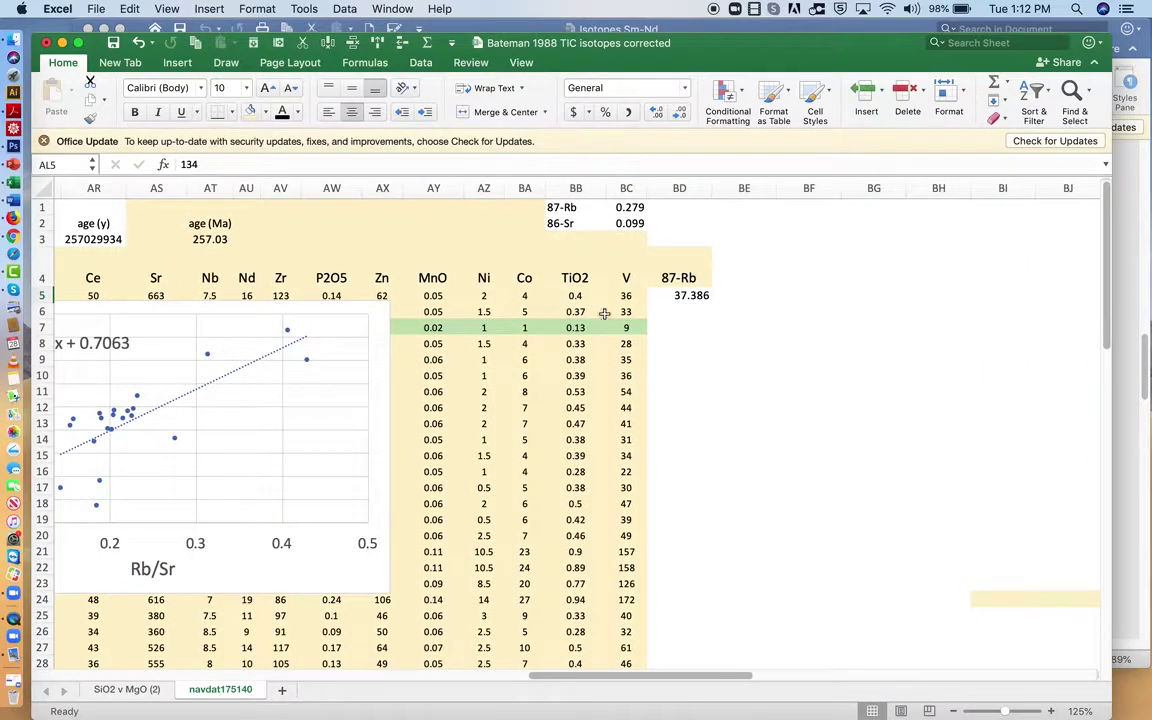
left_click(668, 300)
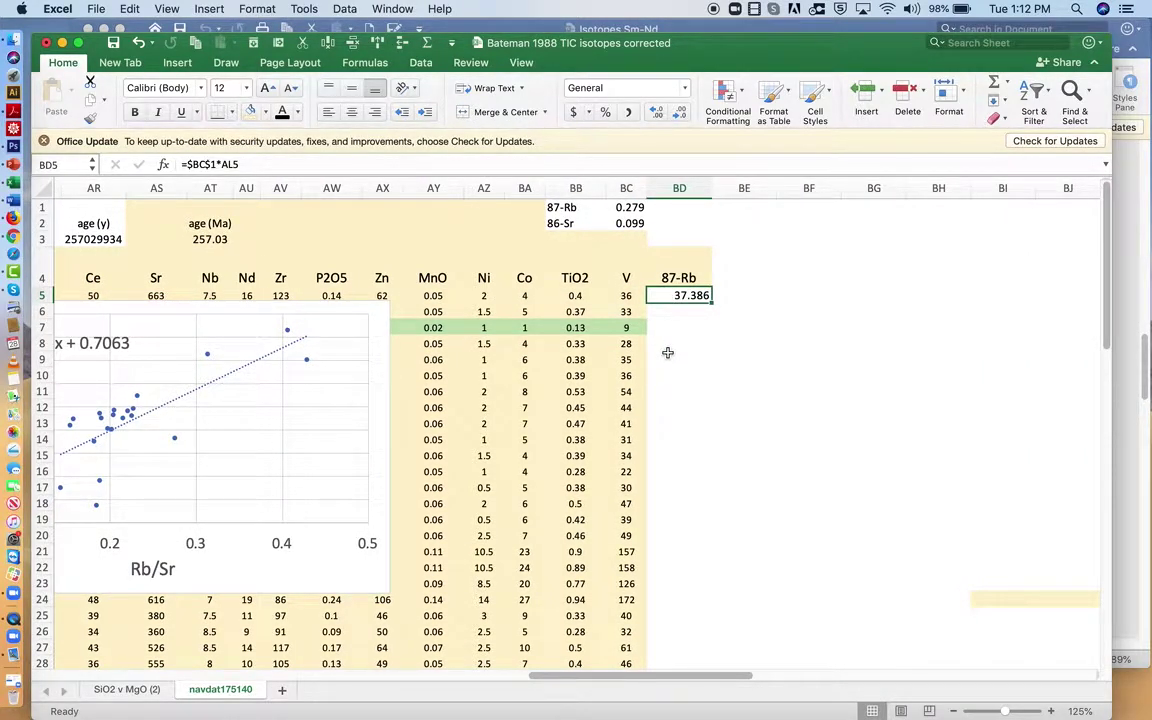
- Enter the heading "86-Sr" in cell BE4, next to the 87-Rb column
left_click(733, 278)
type("86-Sr")
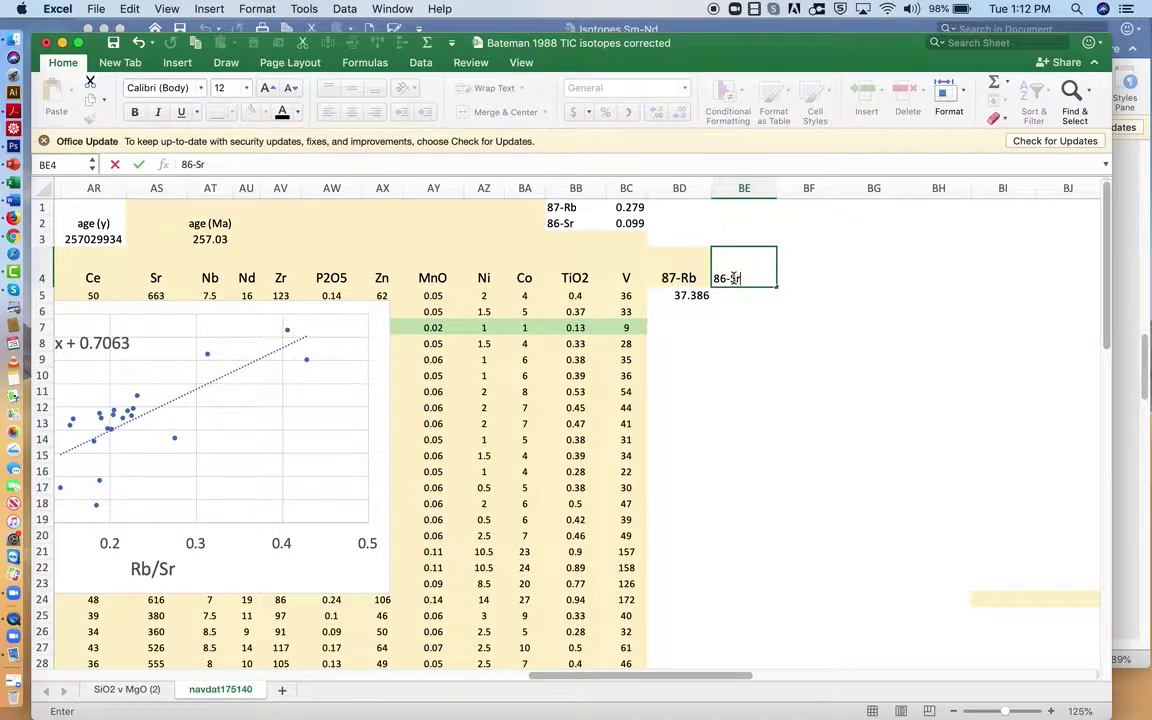
key("Return")
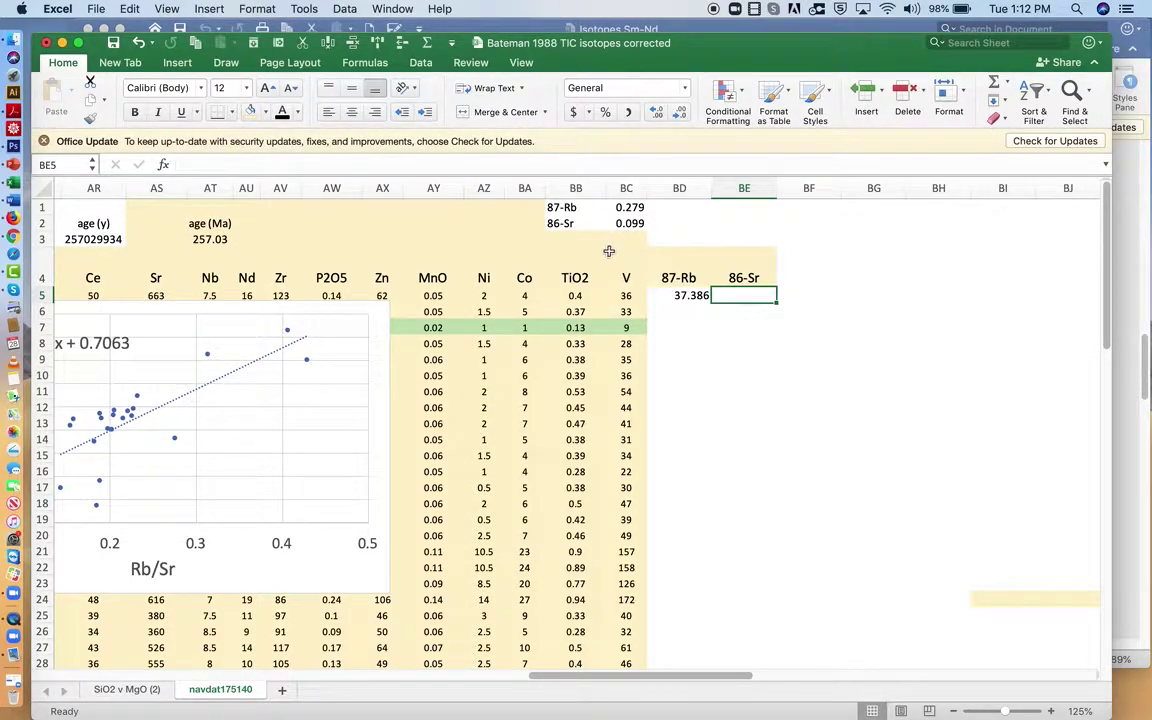
- In BE5, calculate the sample's 86-Sr from the absolute abundance reference and its Sr concentration: =$BC$2*AS5
type("=")
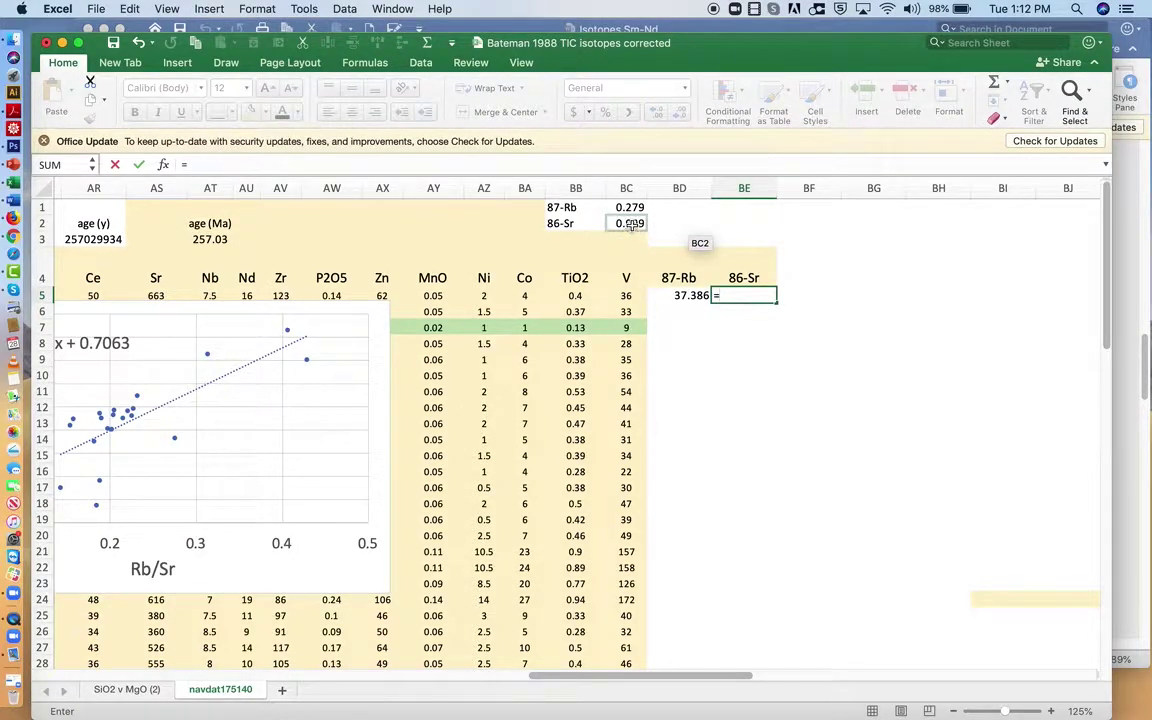
left_click(631, 224)
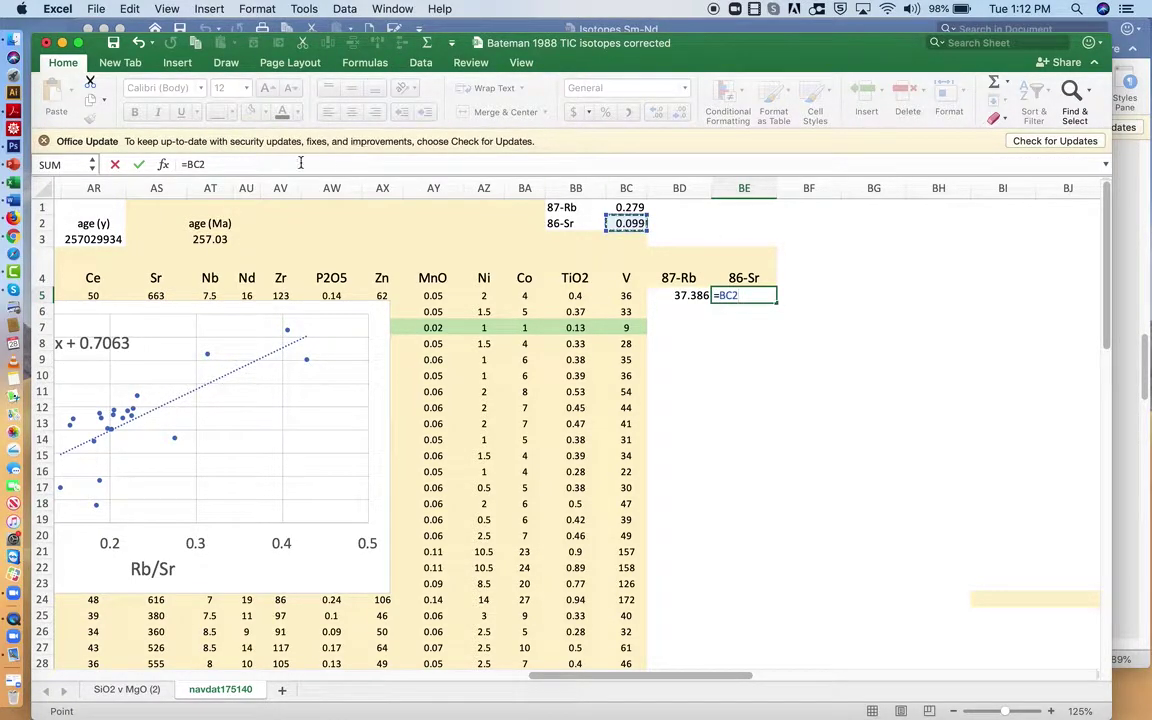
type("$")
left_click(187, 165)
type("$2*")
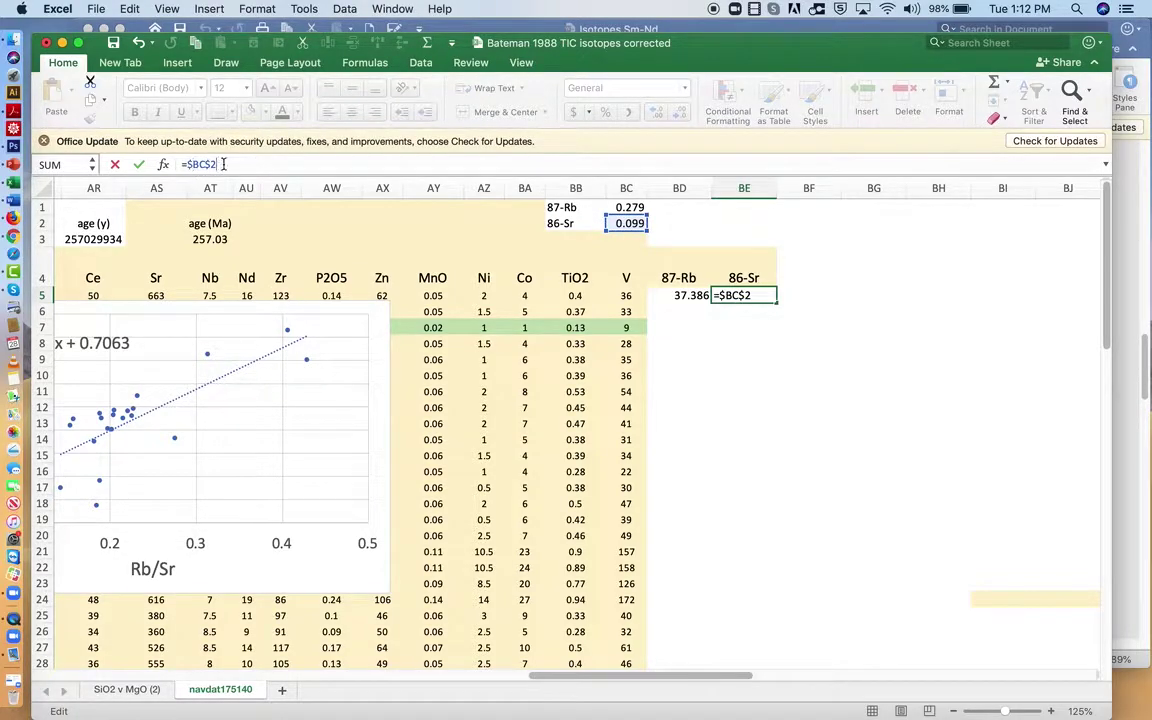
scroll(281, 261, "left", 10)
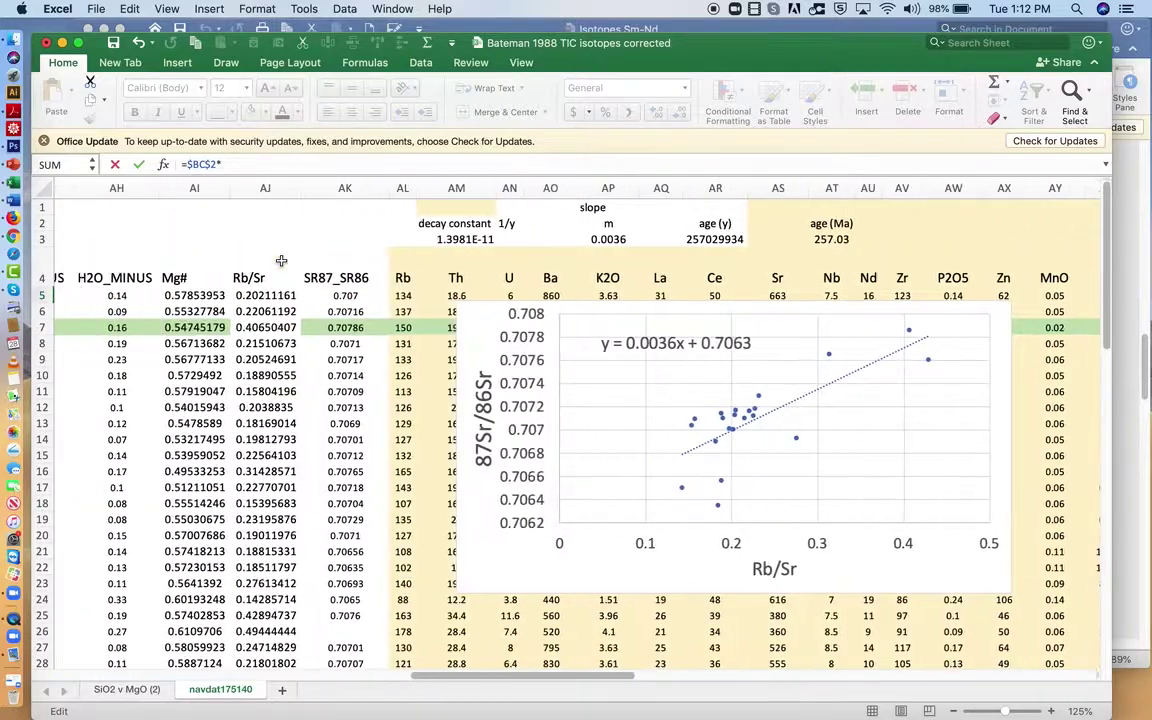
scroll(281, 261, "right", 2)
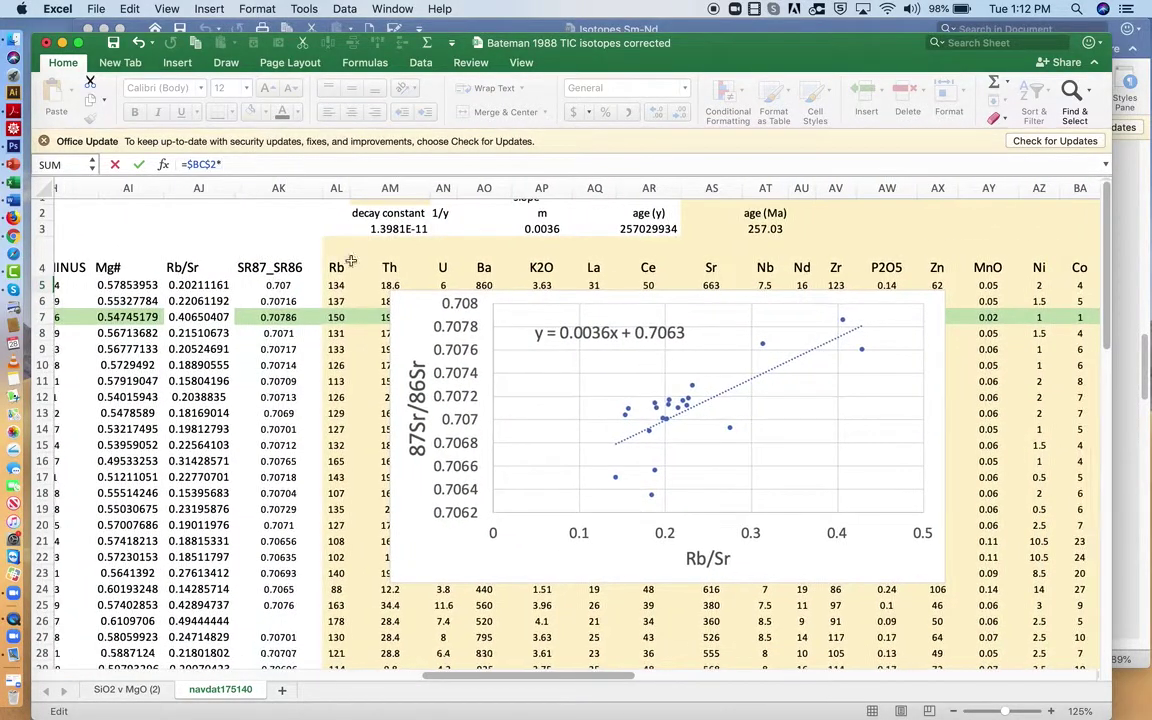
left_click(711, 285)
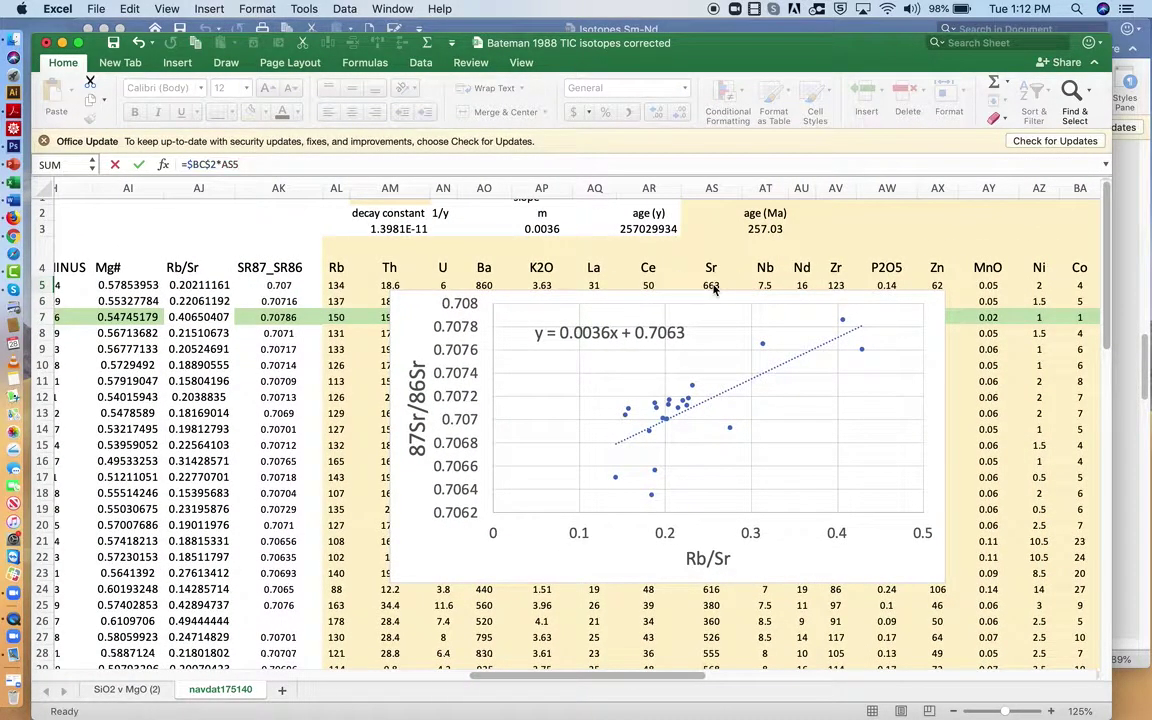
key("Return")
- Fill the 87-Rb and 86-Sr formulas from BD5:BE5 down to row 60, the last sample
scroll(1014, 319, "down", 12)
scroll(1014, 319, "down", 1)
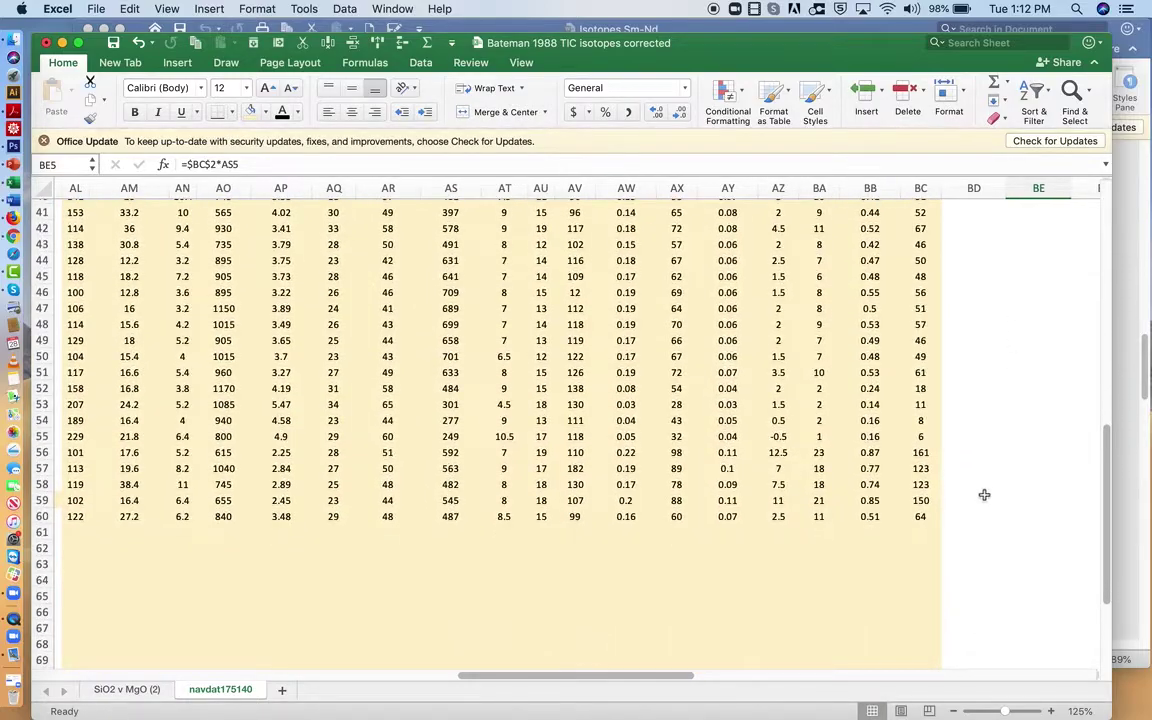
left_click(975, 512, "shift")
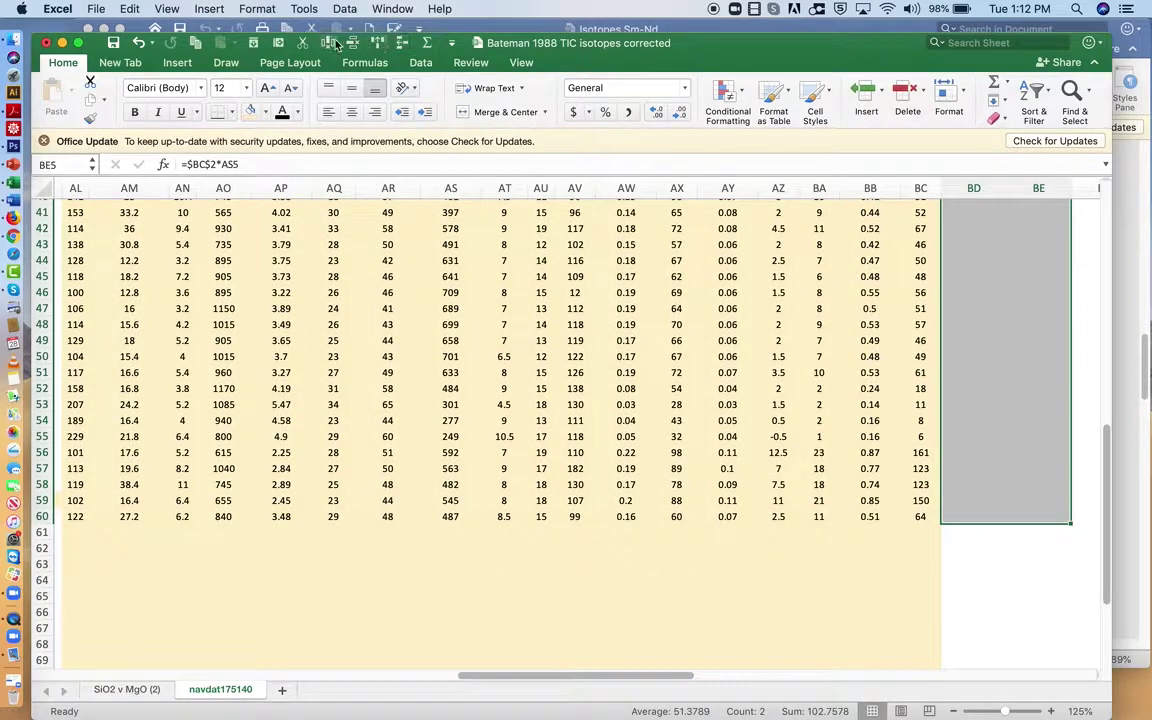
key("ctrl+d")
scroll(913, 398, "up", 13)
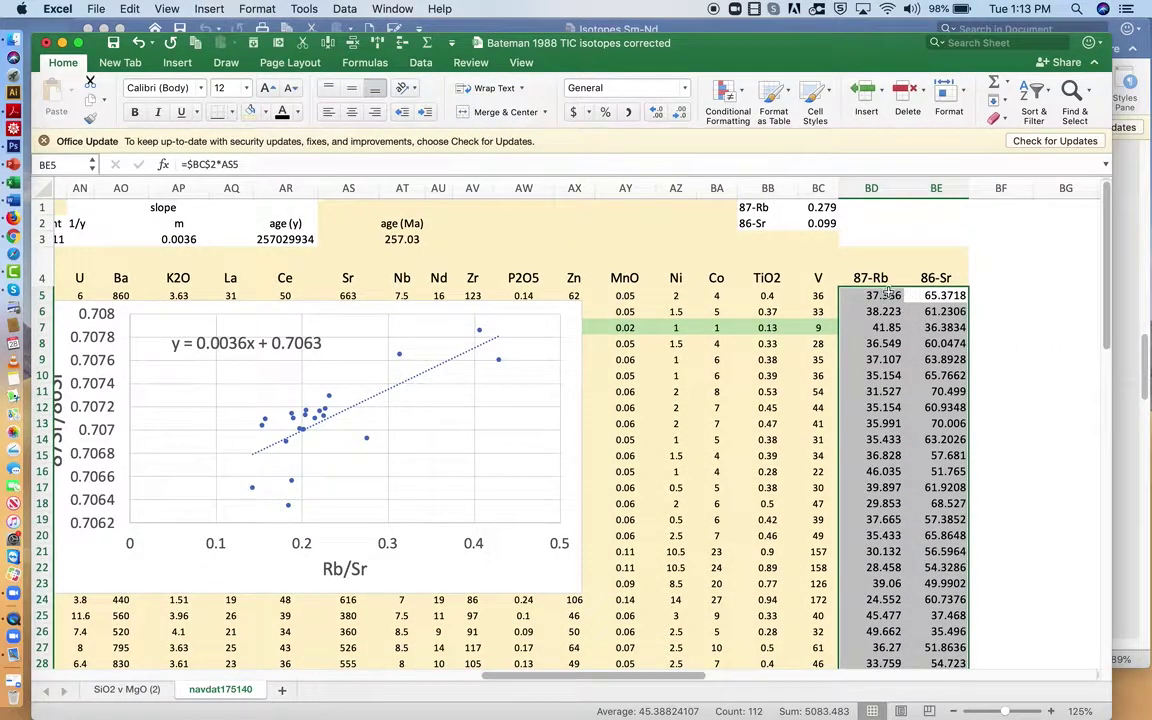
- Enter the heading "87Rb/86Sr" in cell BF4 and widen column BF to fit it on one line
scroll(889, 292, "right", 2)
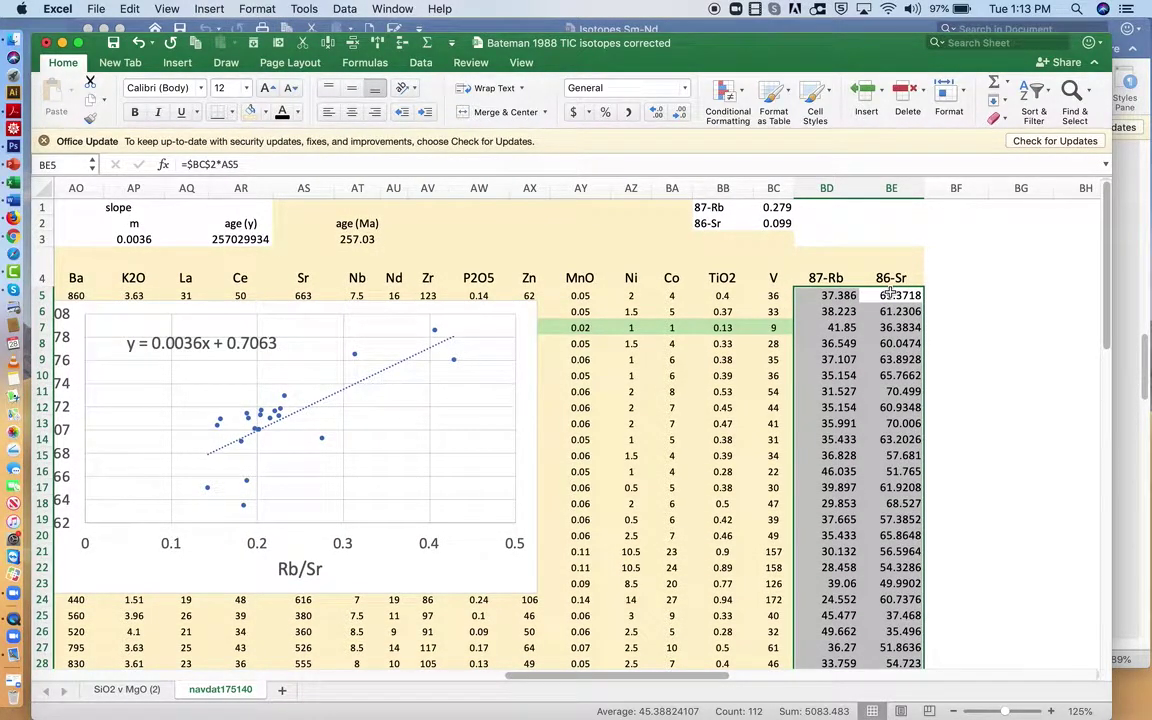
left_click(943, 282)
type("87Rb/86S")
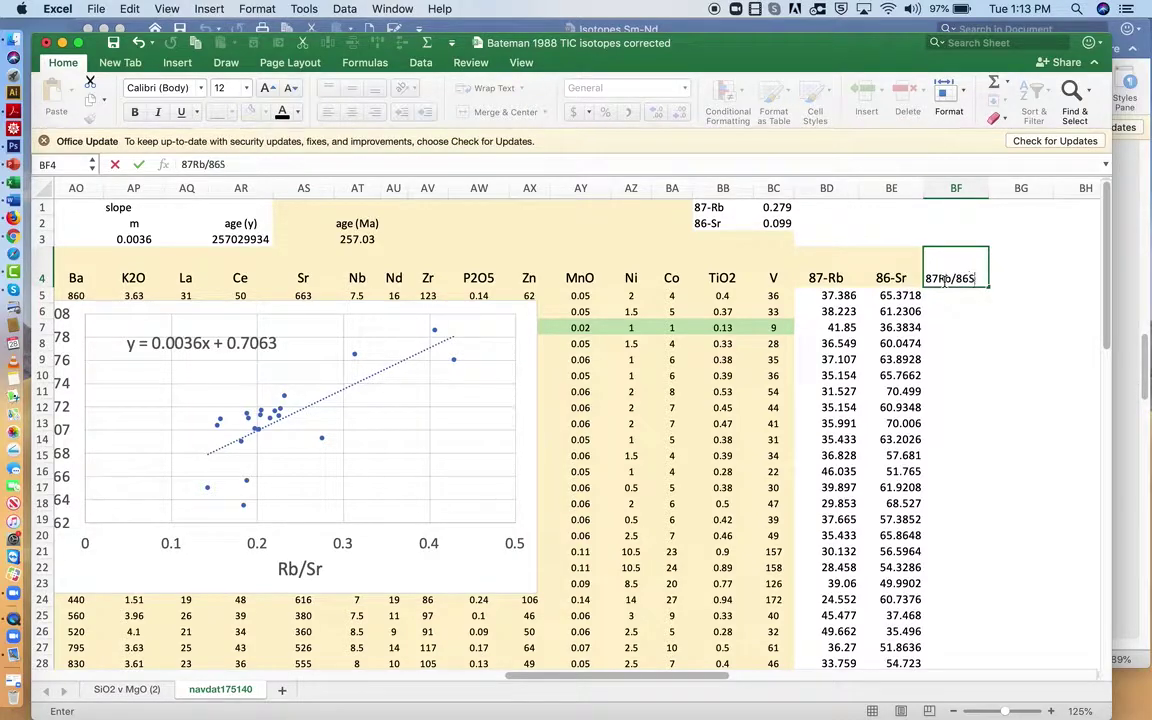
type("r")
key("Return")
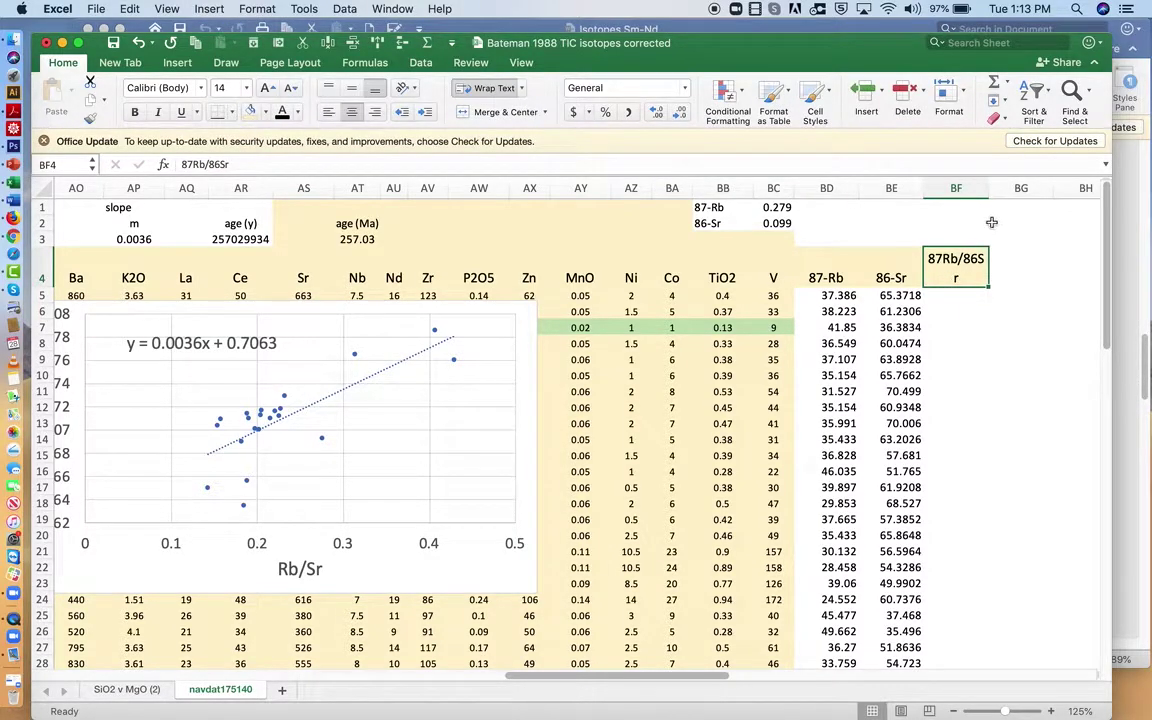
left_click_drag(989, 188, 1014, 188)
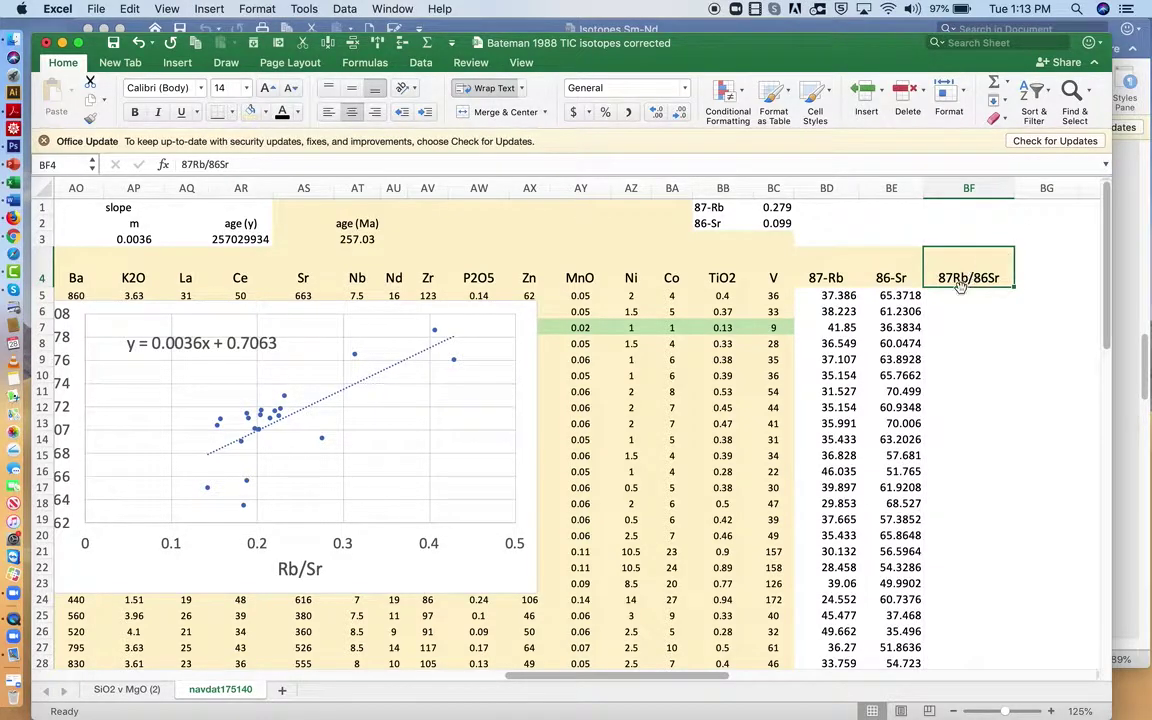
- In BF5, calculate the isotope ratio by dividing 87-Rb by 86-Sr: =BD5/BE5
left_click(958, 295)
type("=")
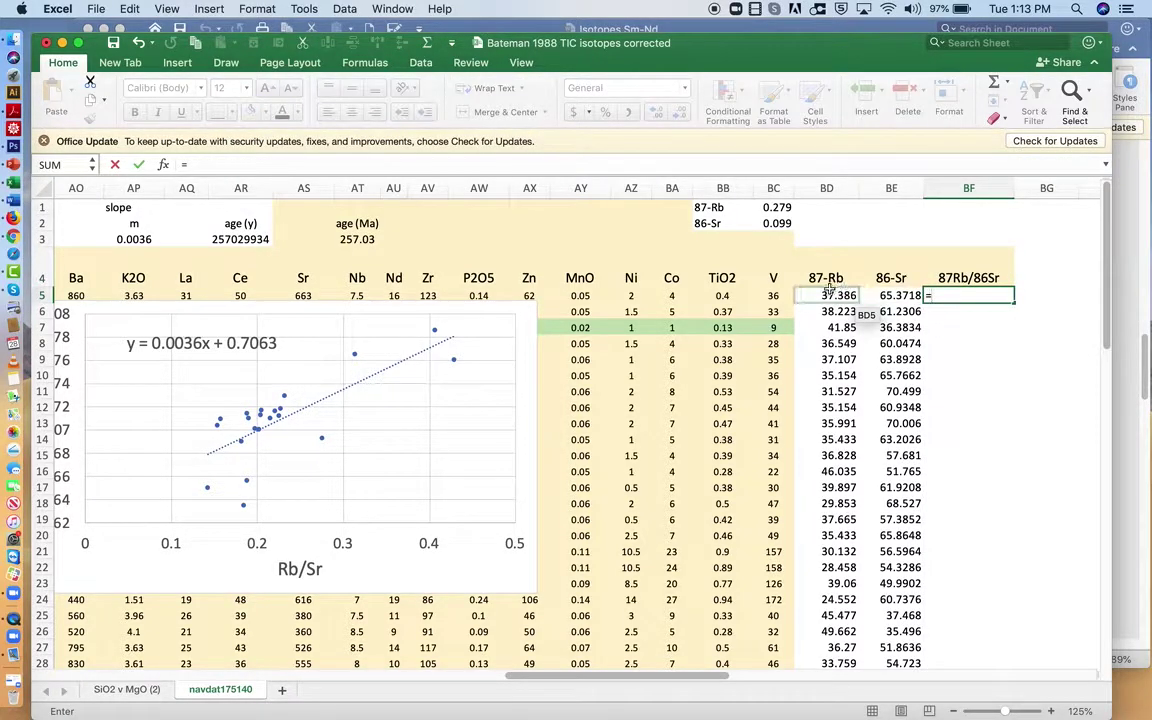
left_click(829, 292)
type("/")
left_click(895, 294)
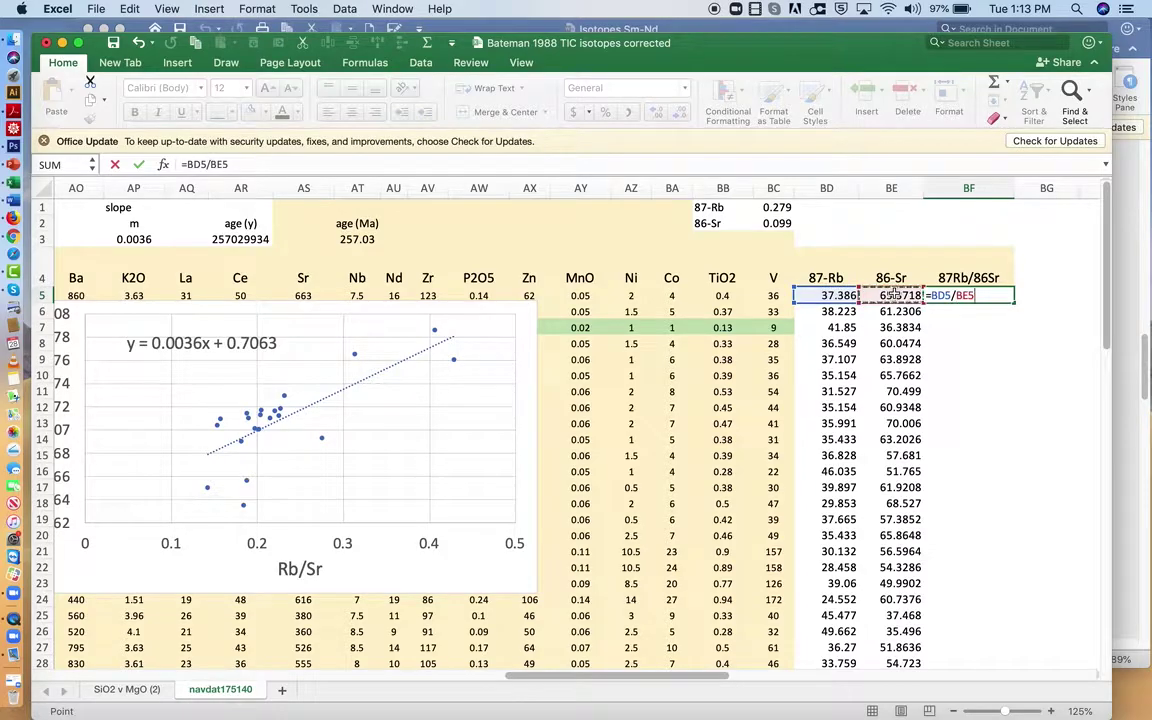
key("Return")
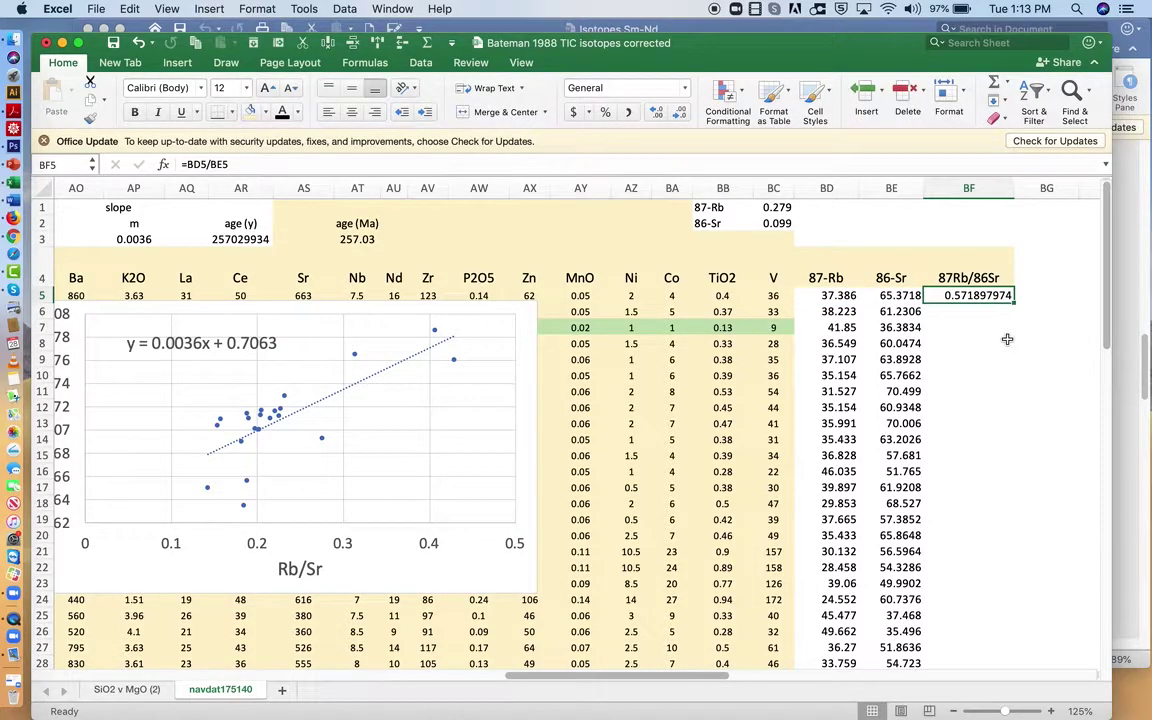
- Fill the 87Rb/86Sr ratio formula from BF5 down to row 60 and check BF5
scroll(1007, 340, "down", 12)
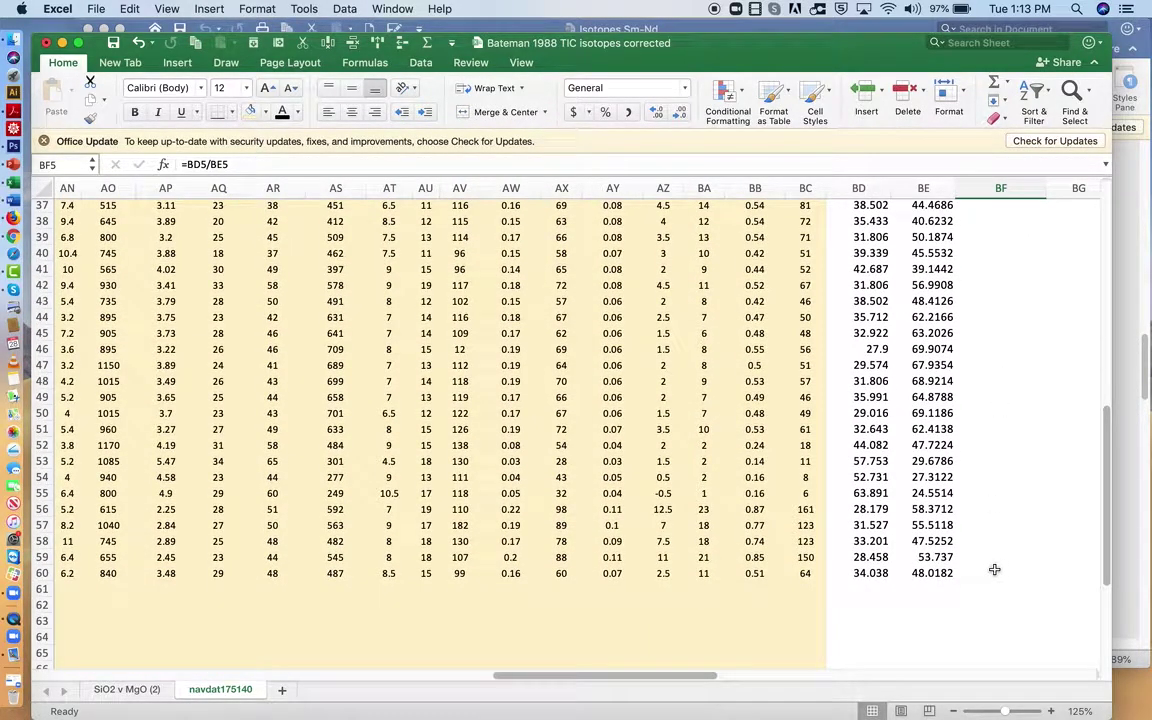
left_click(994, 570, "shift")
left_click(224, 42)
scroll(872, 358, "up", 12)
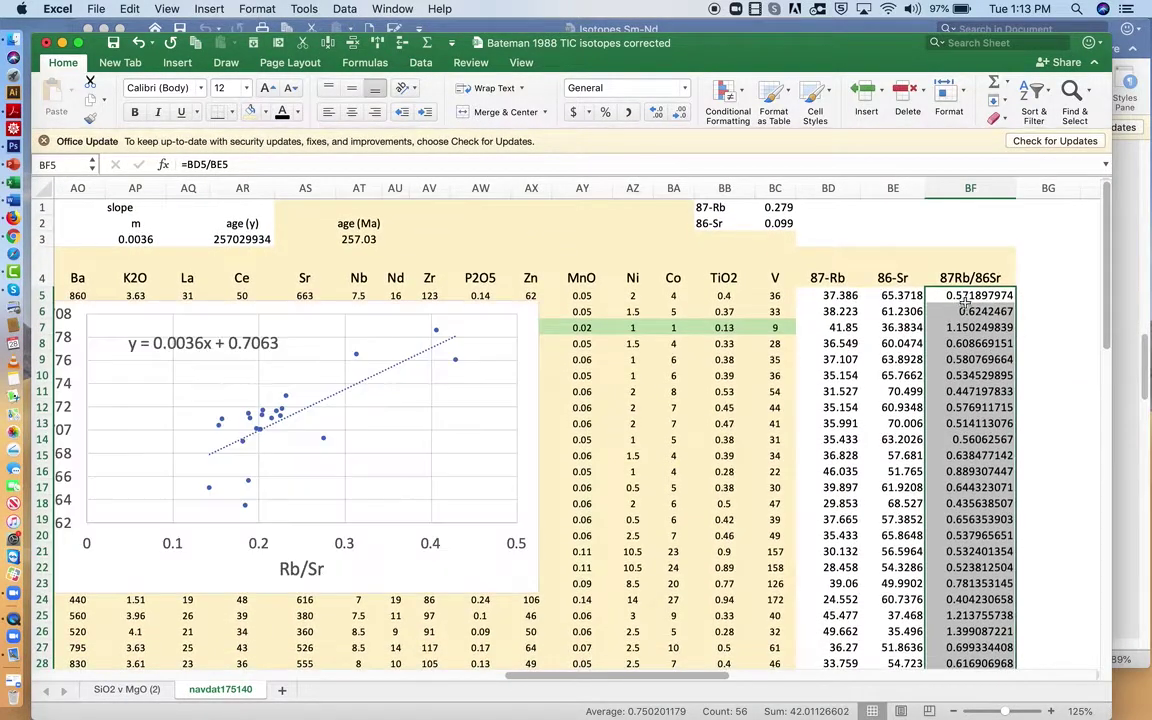
left_click(970, 295)
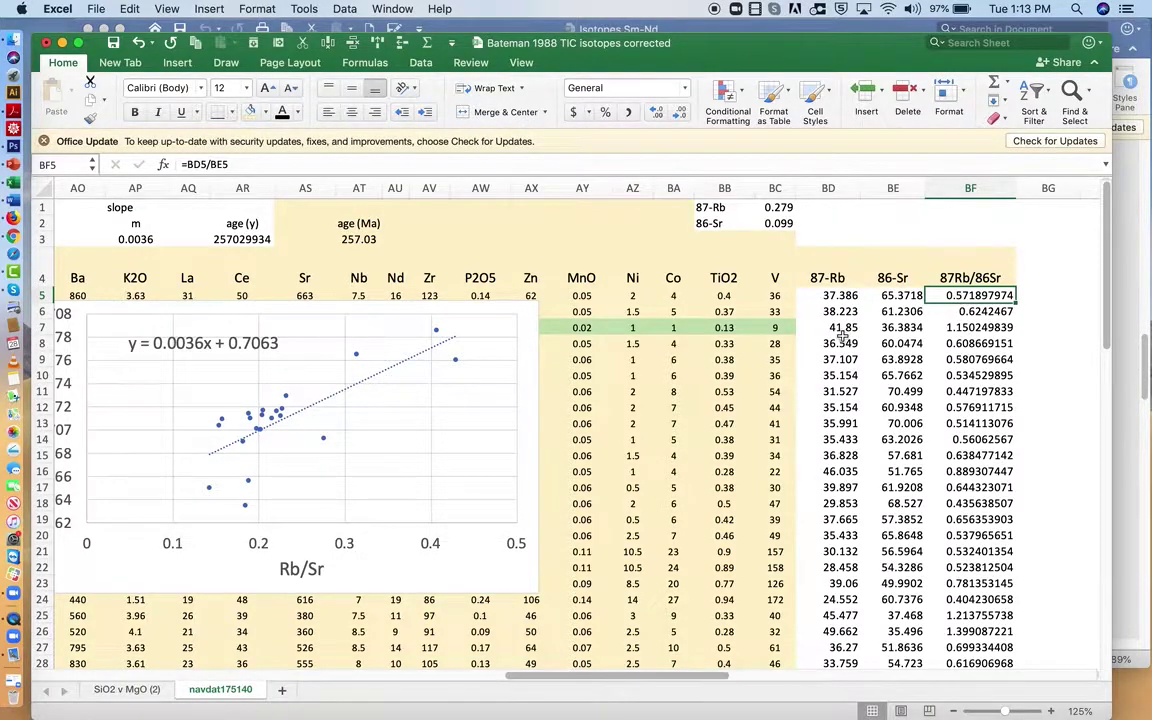
- Check the bulk Rb/Sr formula in AJ5 and the data points plotted on the isochron chart
scroll(760, 303, "left", 10)
left_click(301, 297)
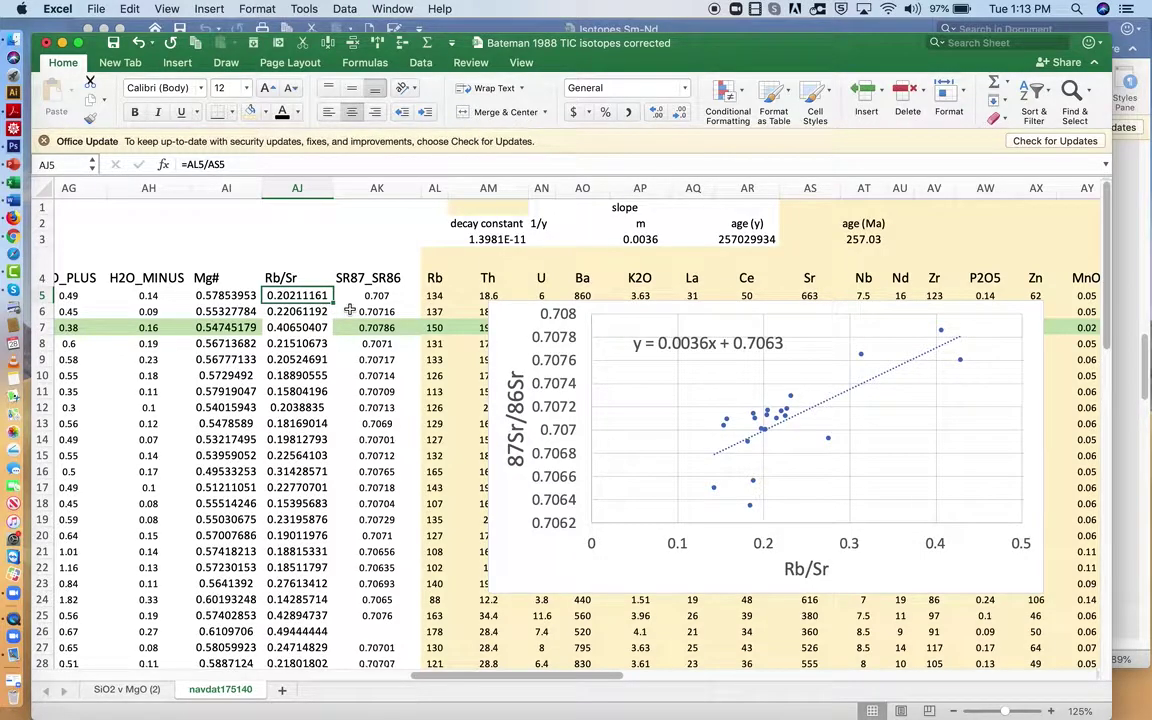
scroll(349, 310, "down", 1)
scroll(349, 310, "right", 1)
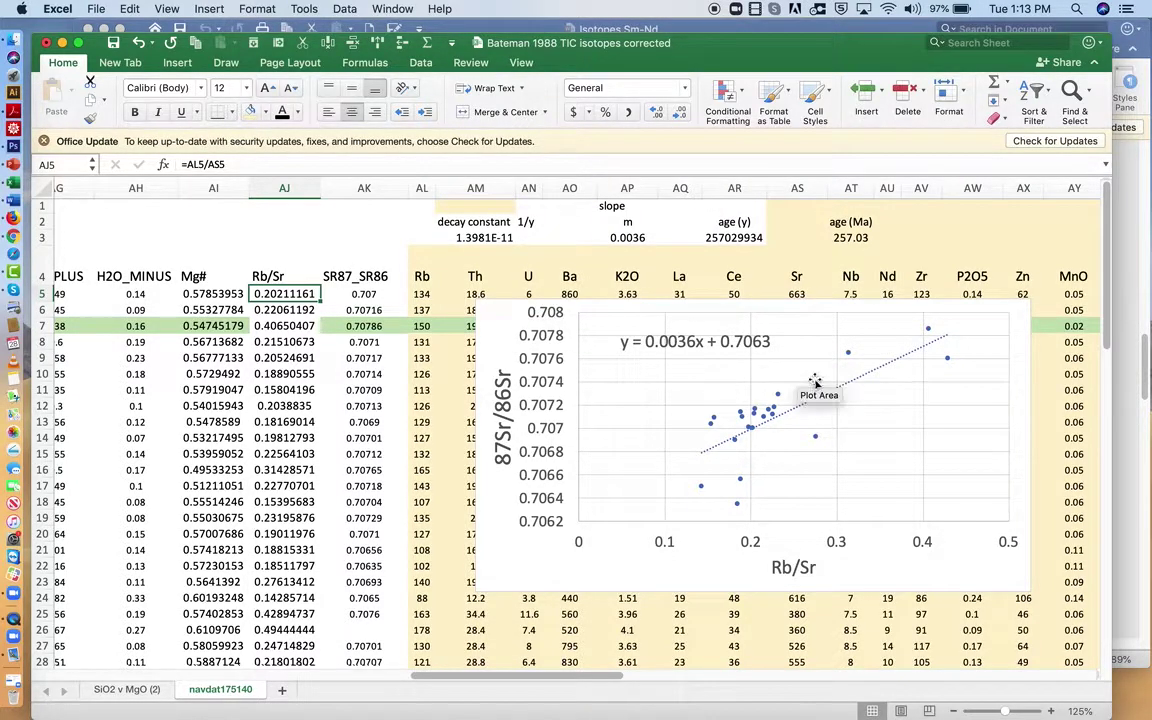
mouse_move(781, 397)
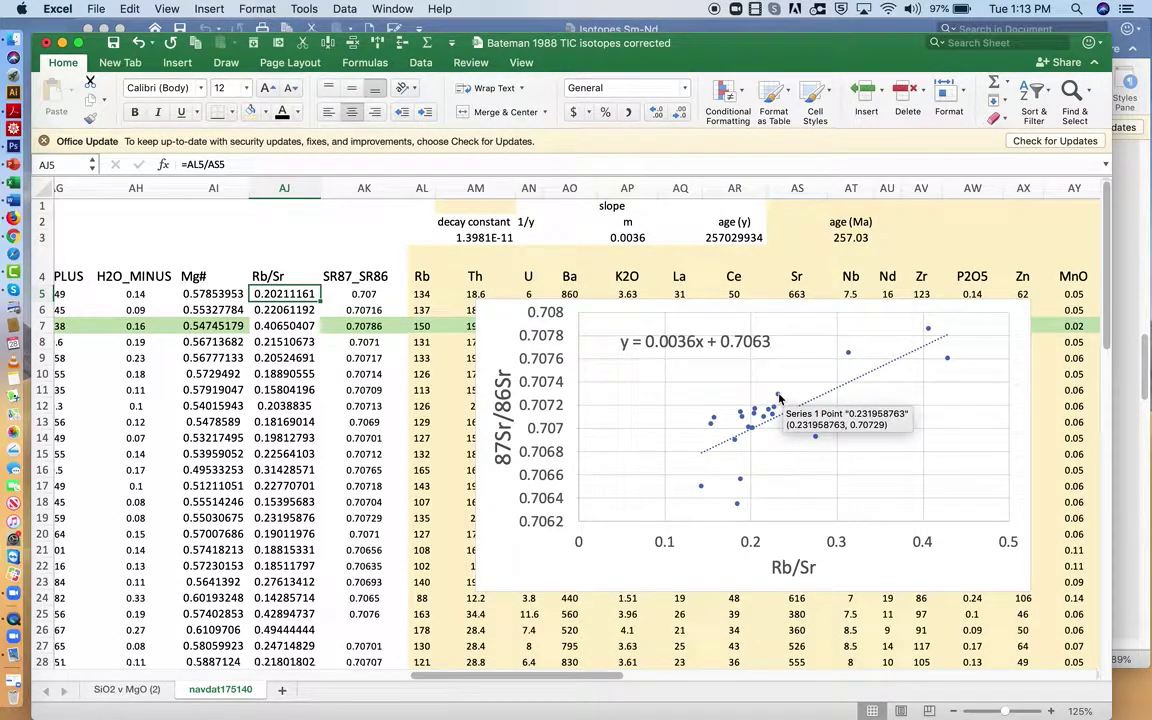
- Change the isochron chart series' X values from the Rb/Sr column to the 87Rb/86Sr range $BF$5:$BF$25
left_click(780, 396)
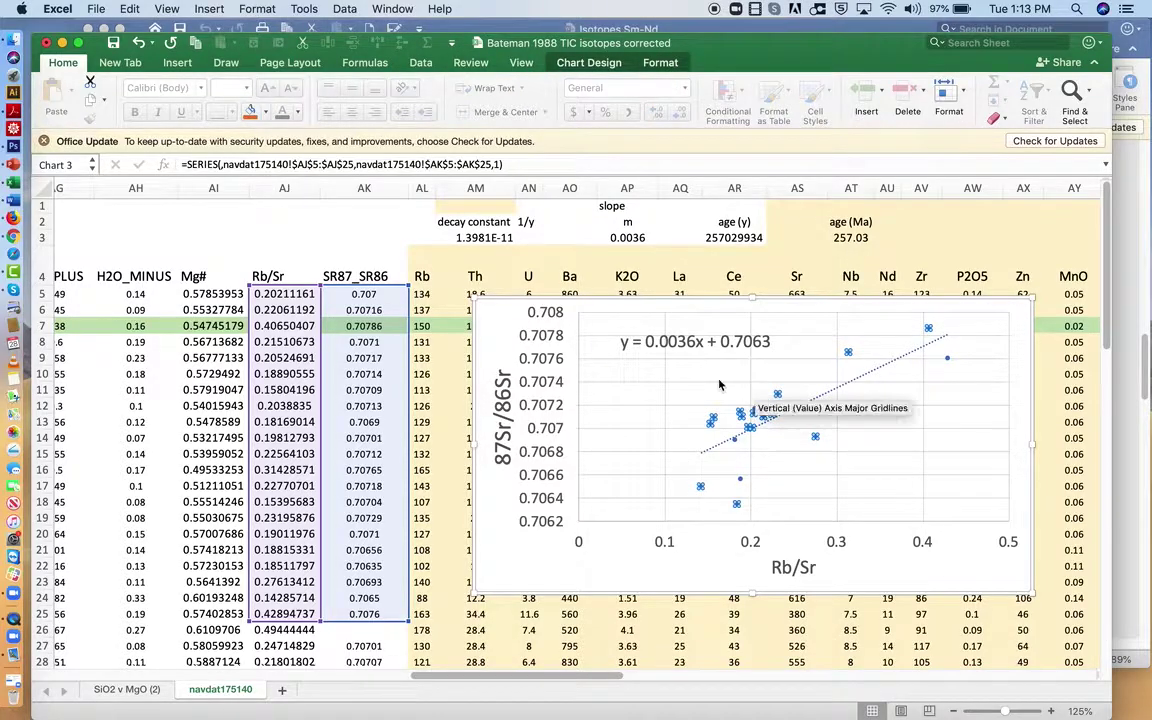
scroll(308, 460, "left", 15)
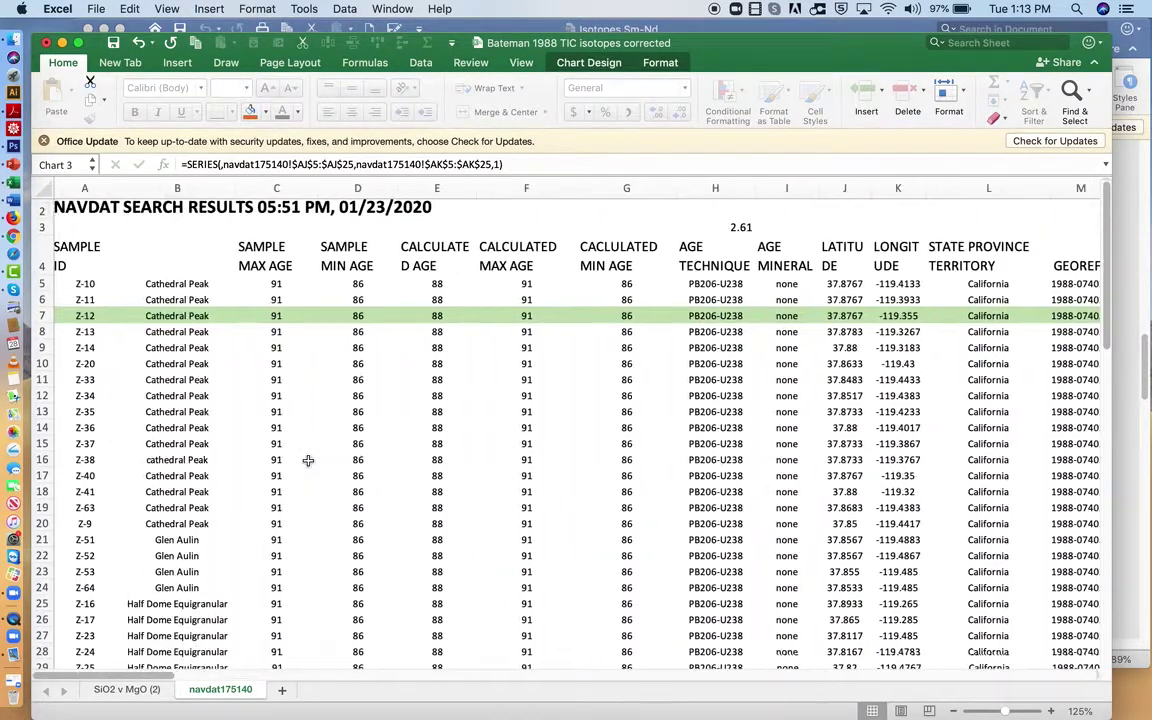
scroll(308, 460, "right", 15)
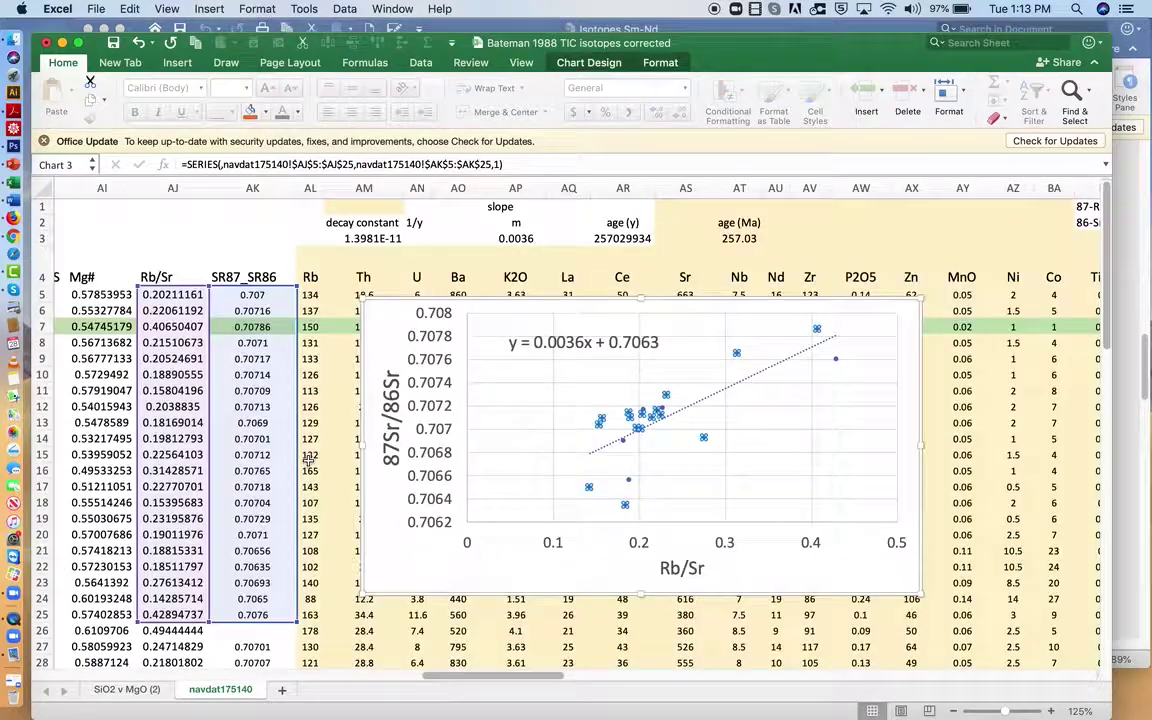
scroll(308, 458, "right", 2)
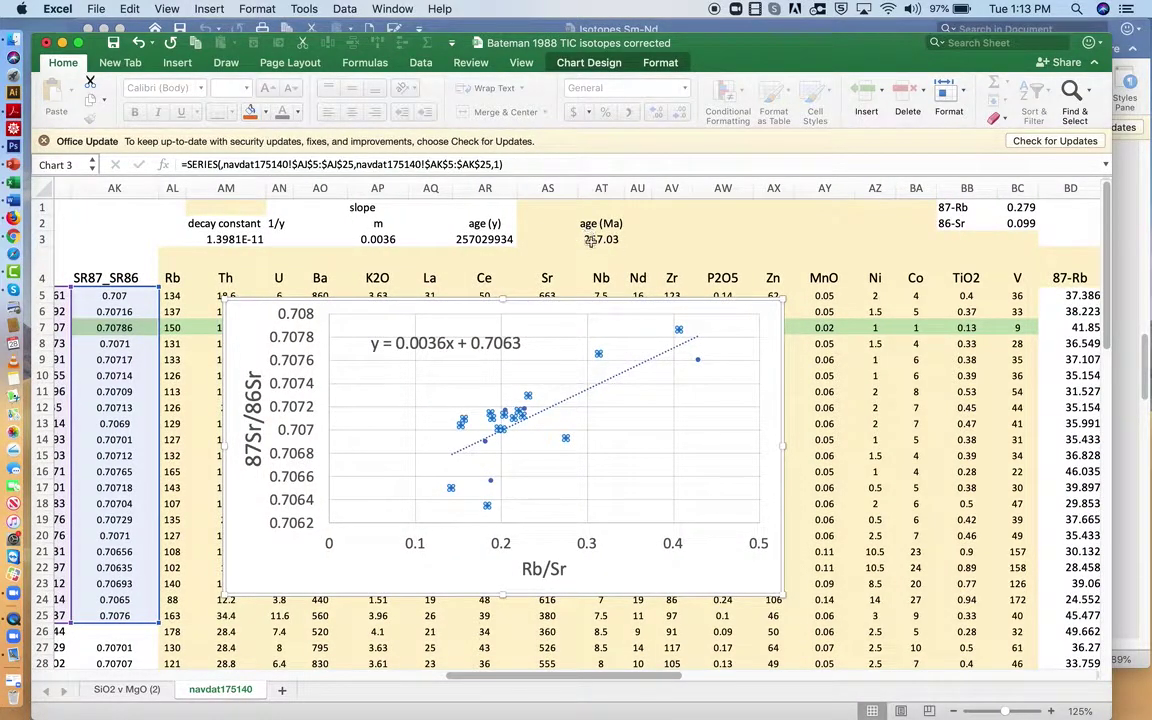
scroll(488, 378, "left", 2)
scroll(488, 378, "down", 1)
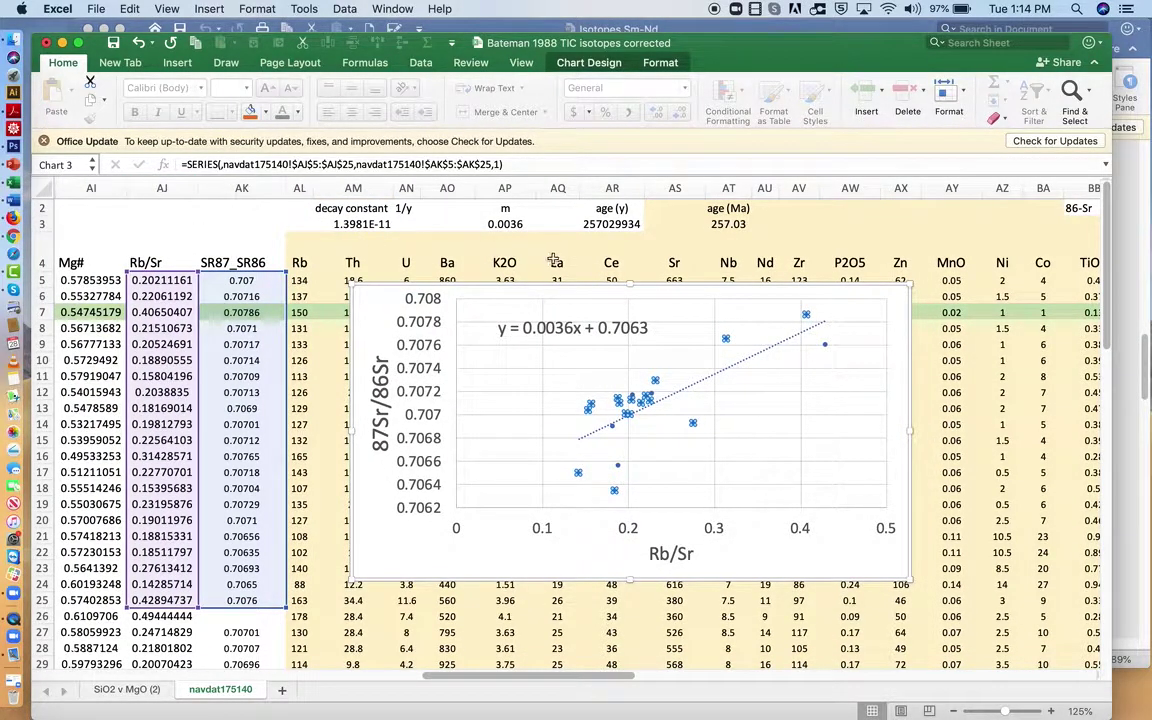
scroll(553, 261, "right", 8)
scroll(553, 261, "up", 1)
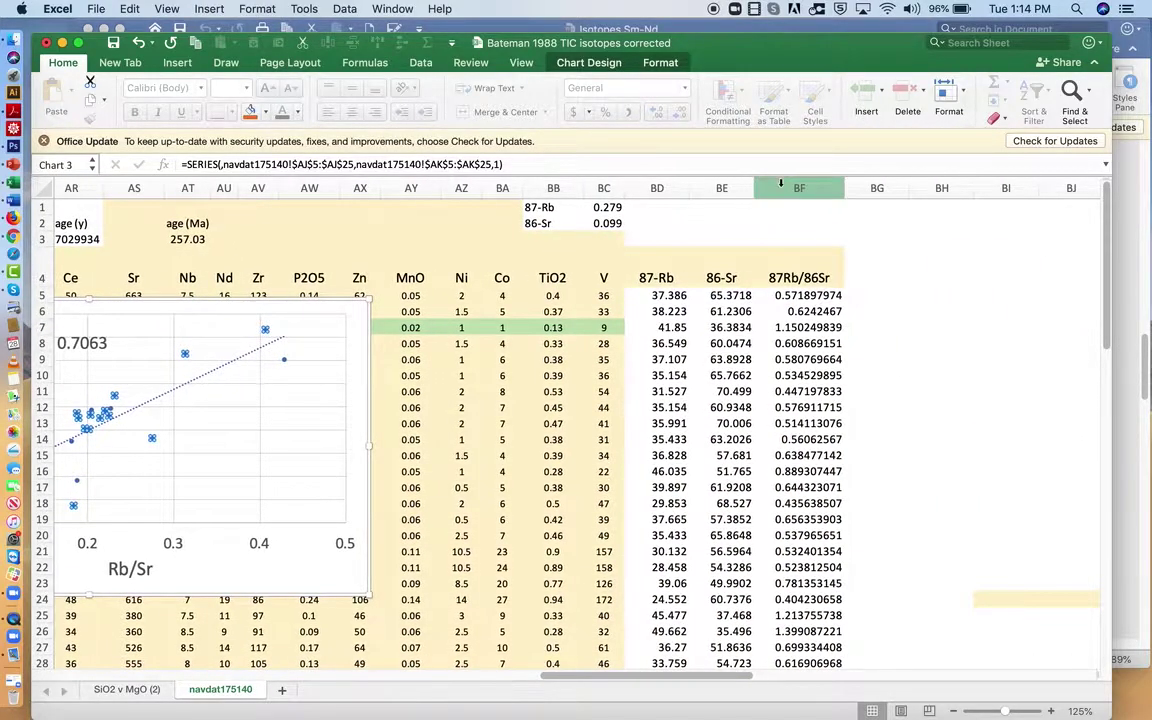
scroll(582, 207, "left", 12)
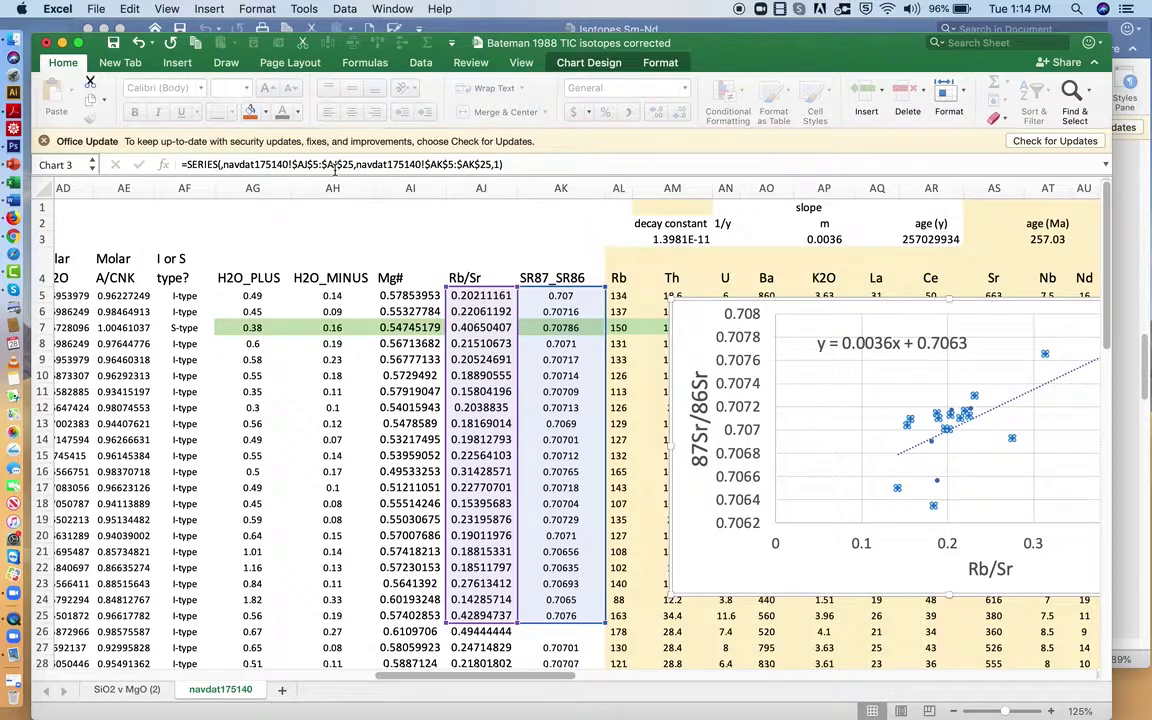
left_click(339, 166)
key("BackSpace")
key("BackSpace")
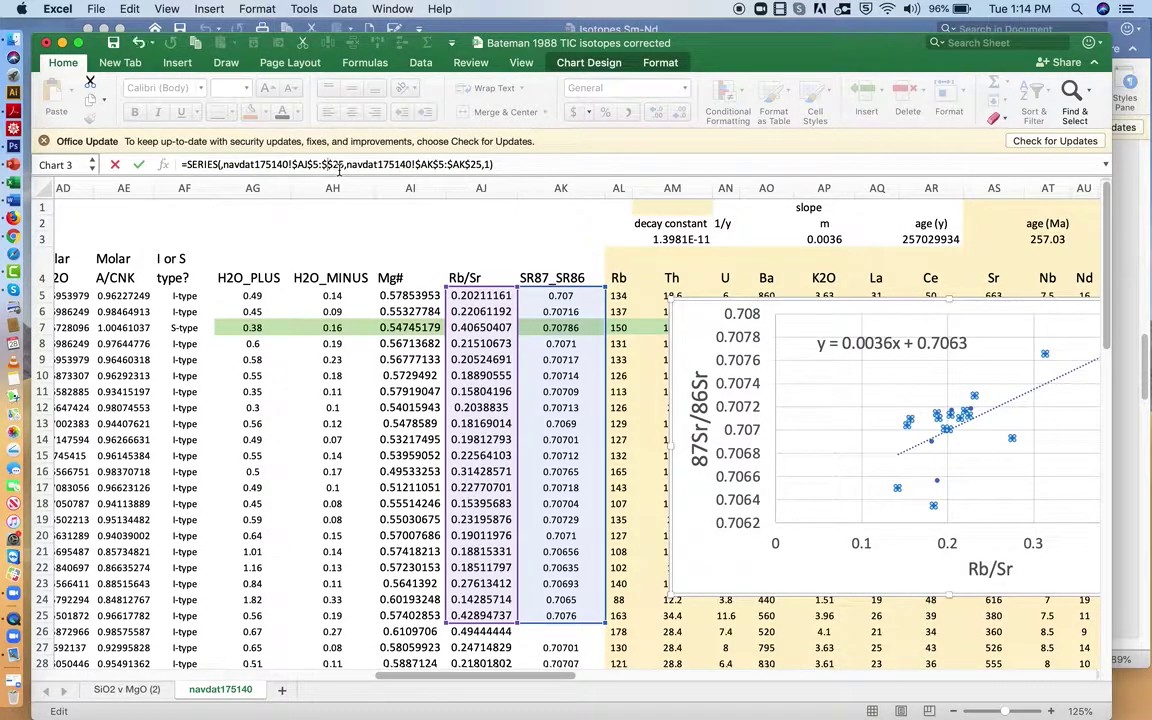
type("bf")
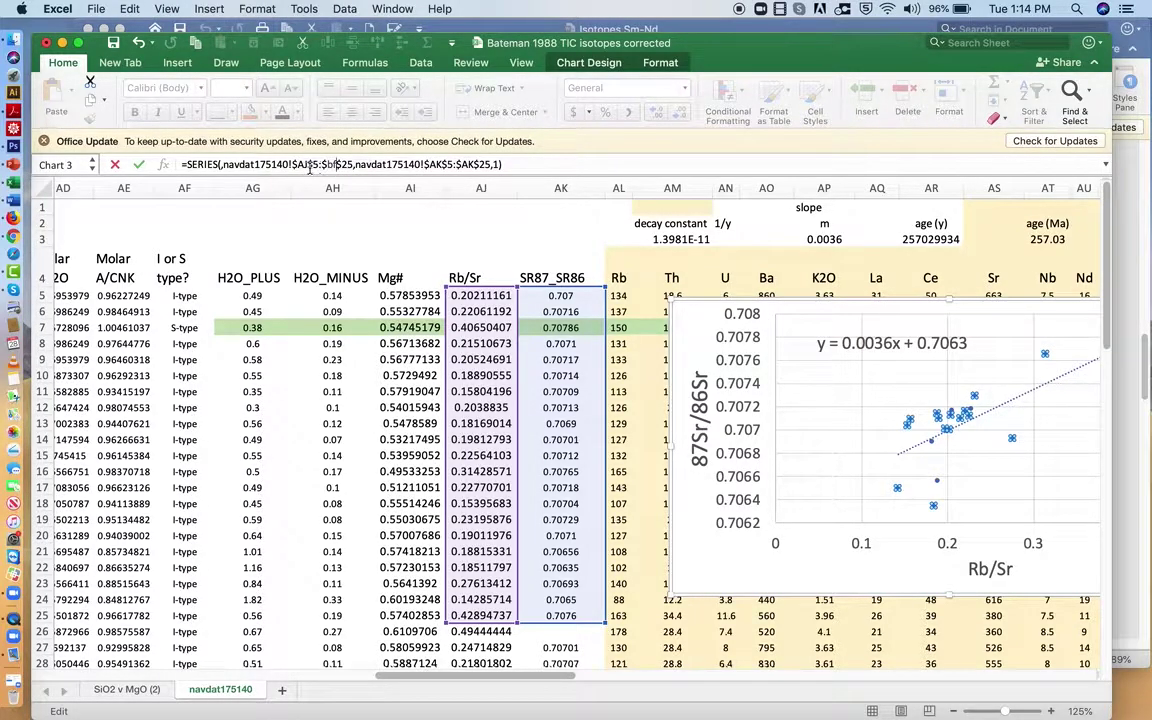
type("r")
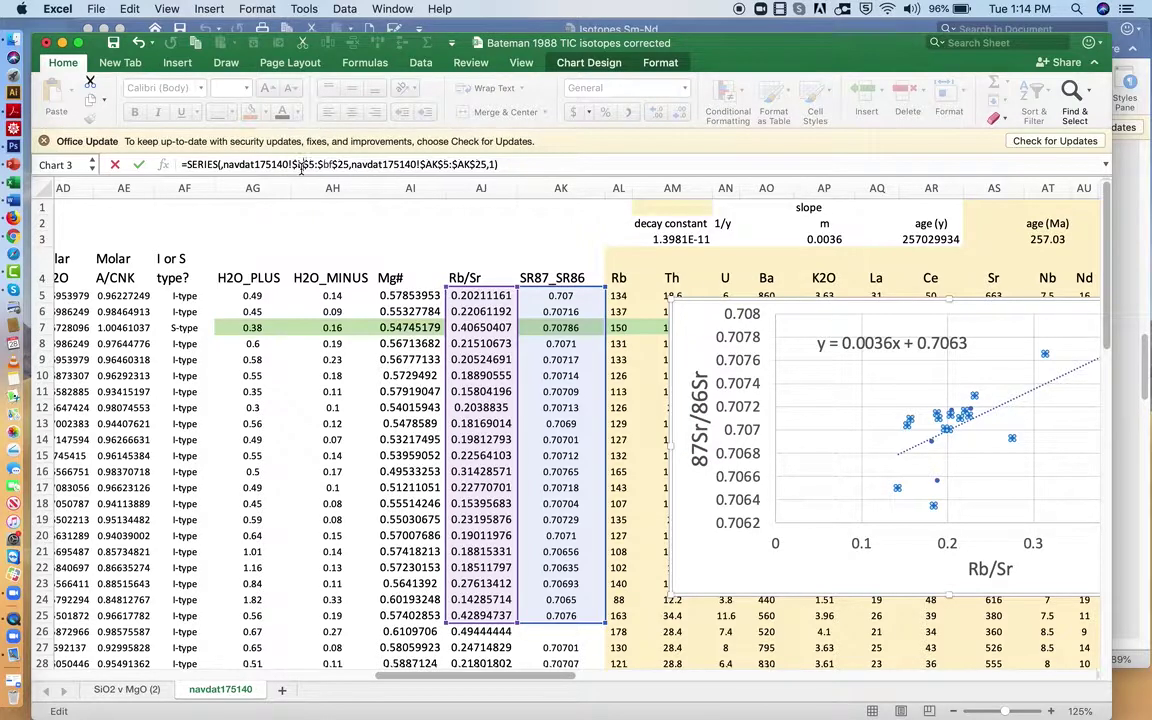
key("Return")
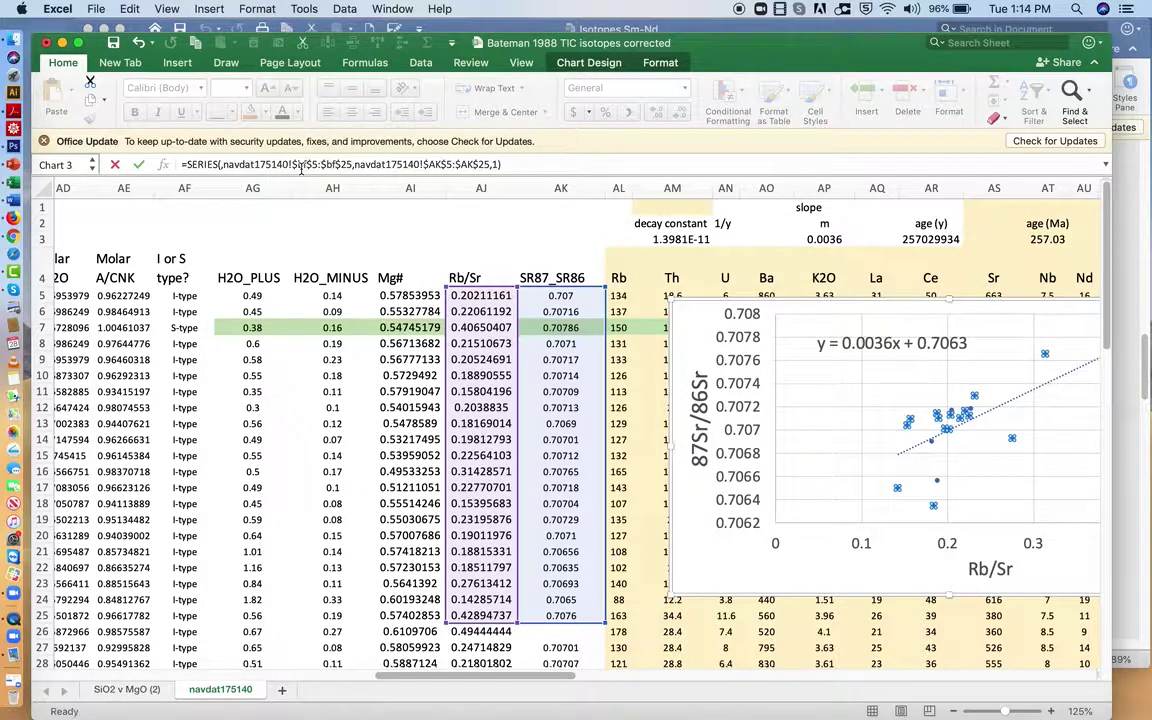
- Read the updated trendline equation, enter its slope 0.0013 as m in AP3, and check the age formula in AT3
scroll(780, 440, "right", 4)
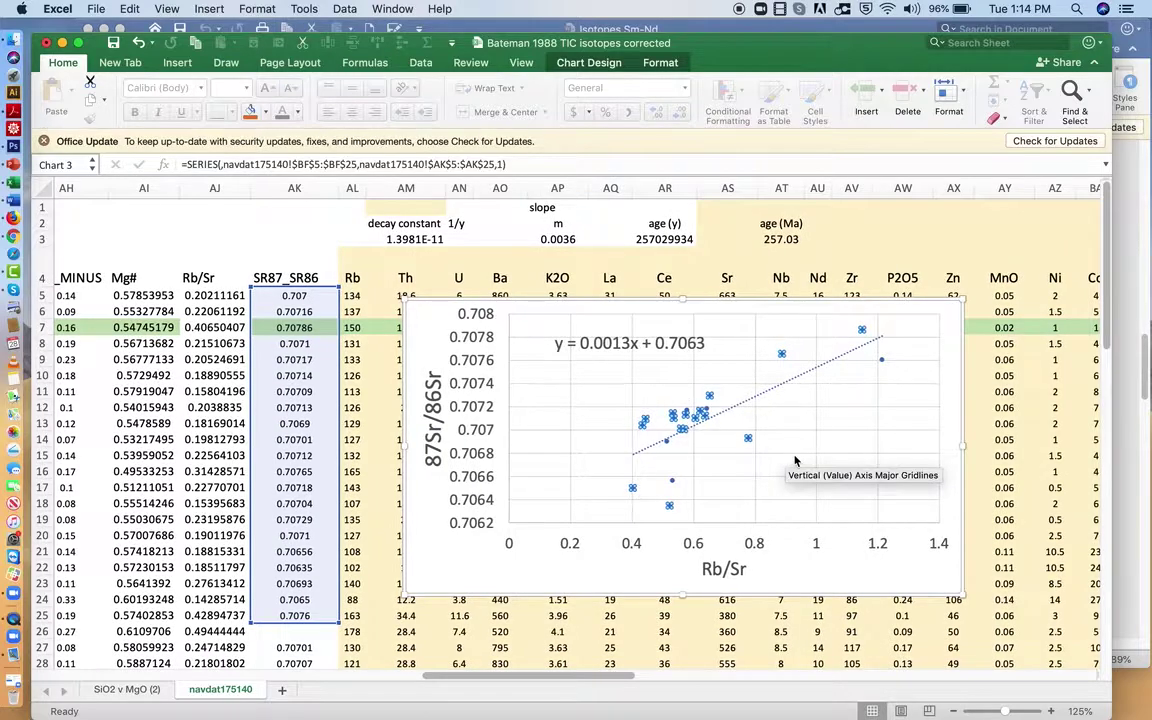
left_click(785, 455)
left_click(783, 357)
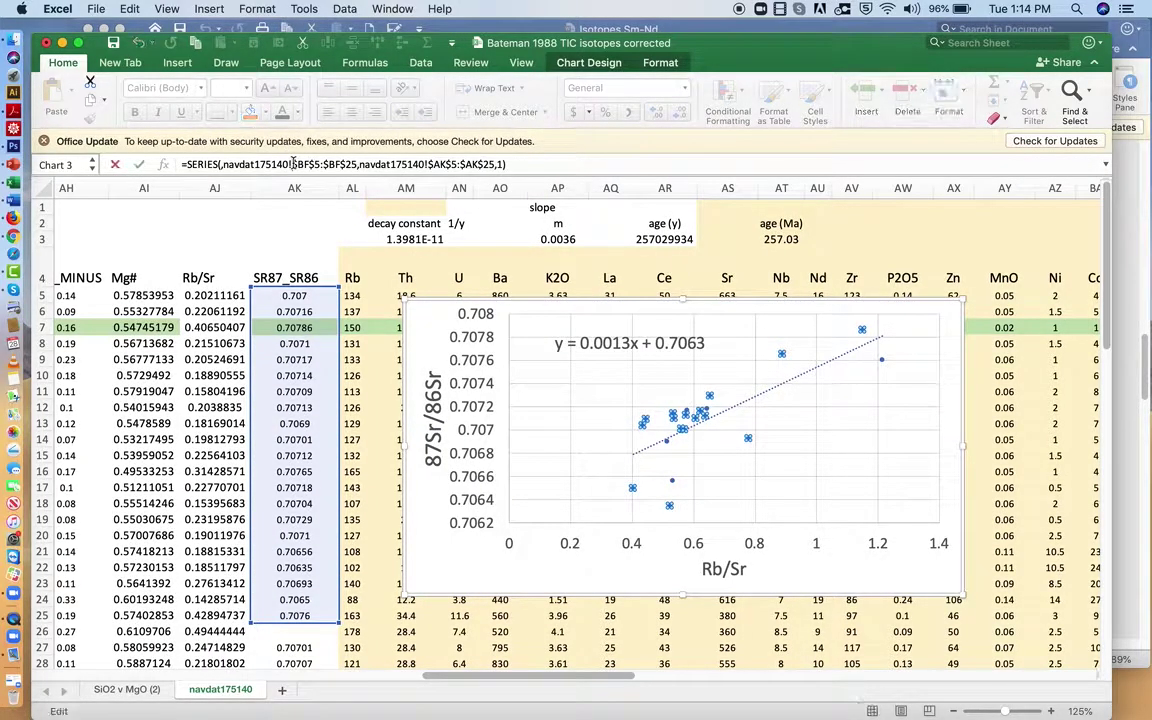
left_click(858, 491)
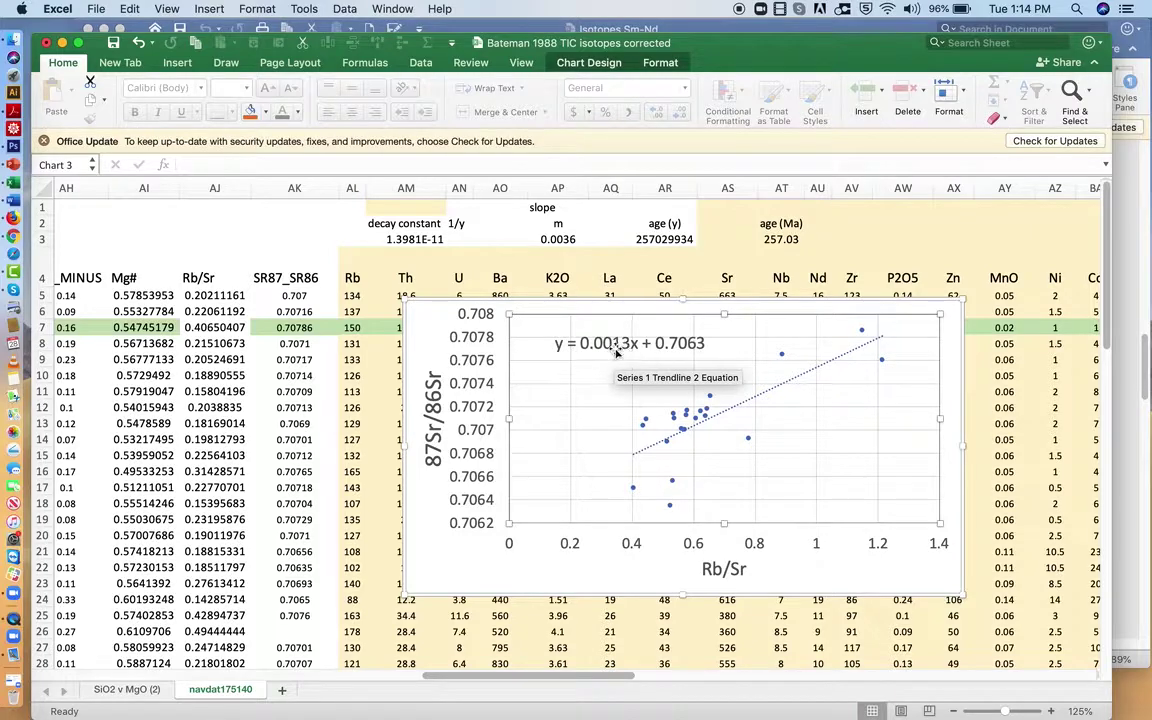
left_click(551, 240)
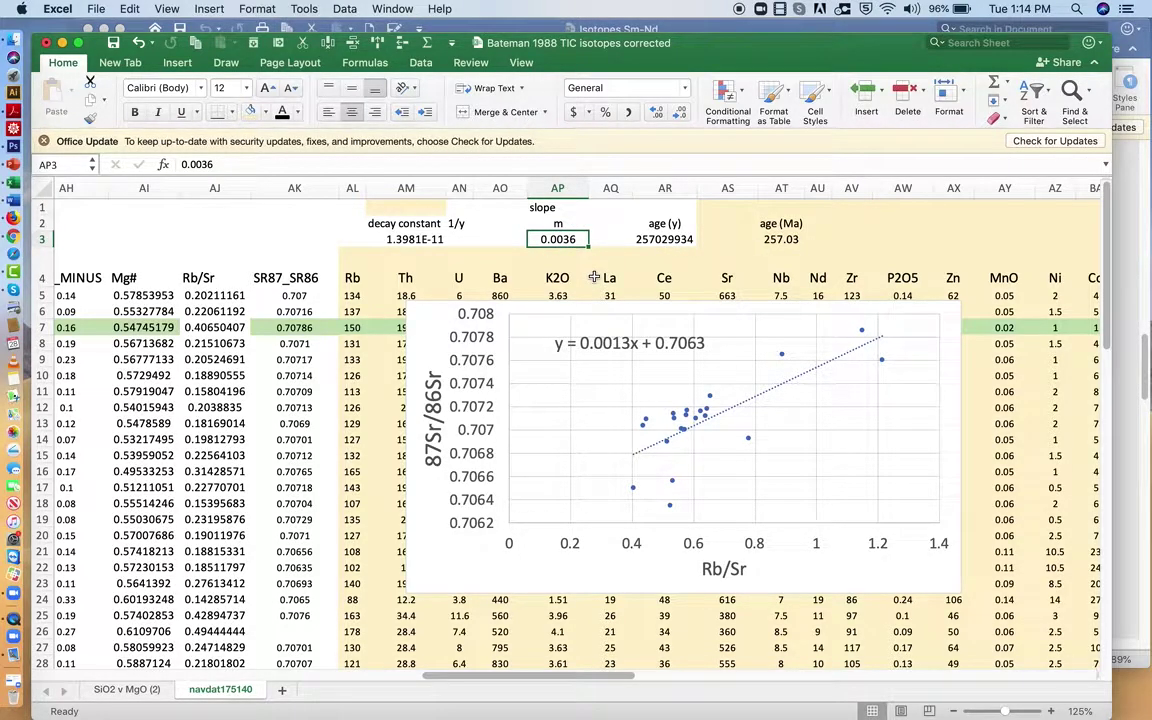
type(".0013")
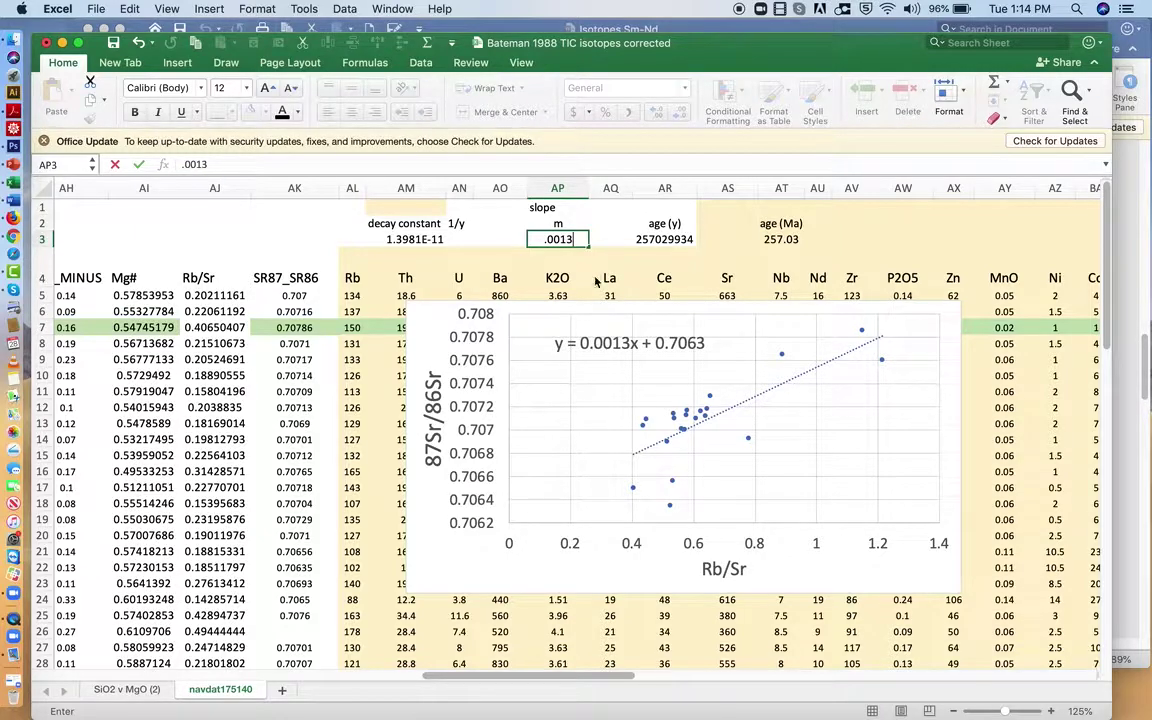
key("Return")
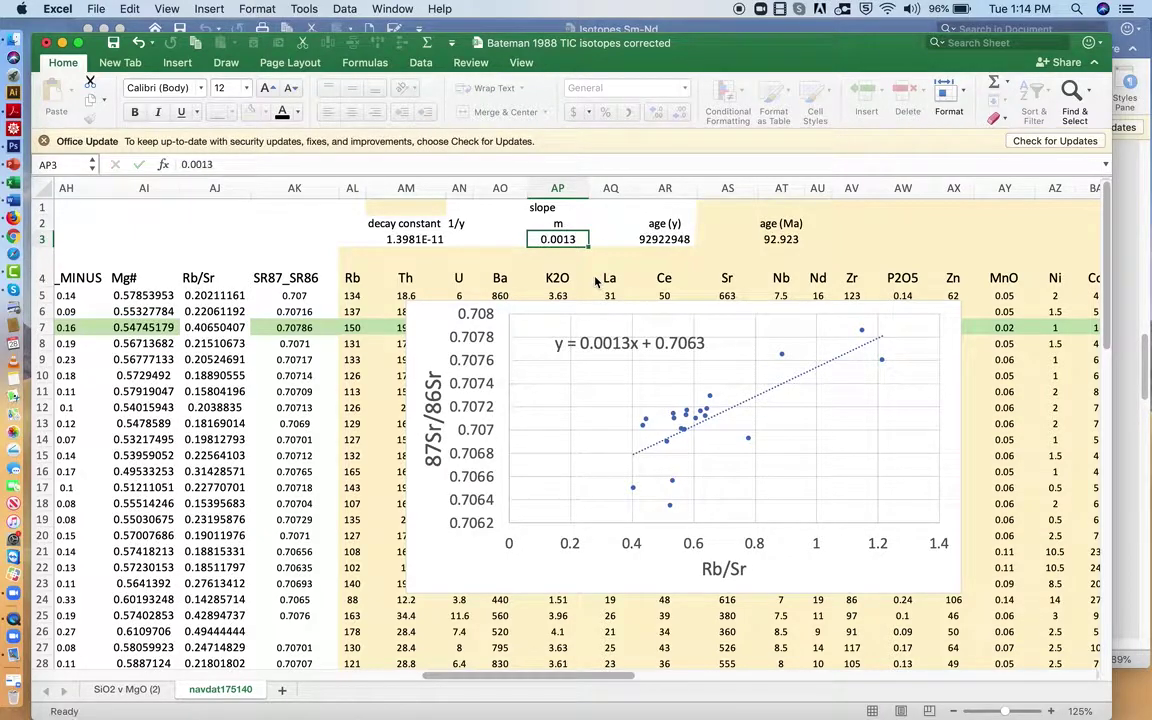
left_click(784, 240)
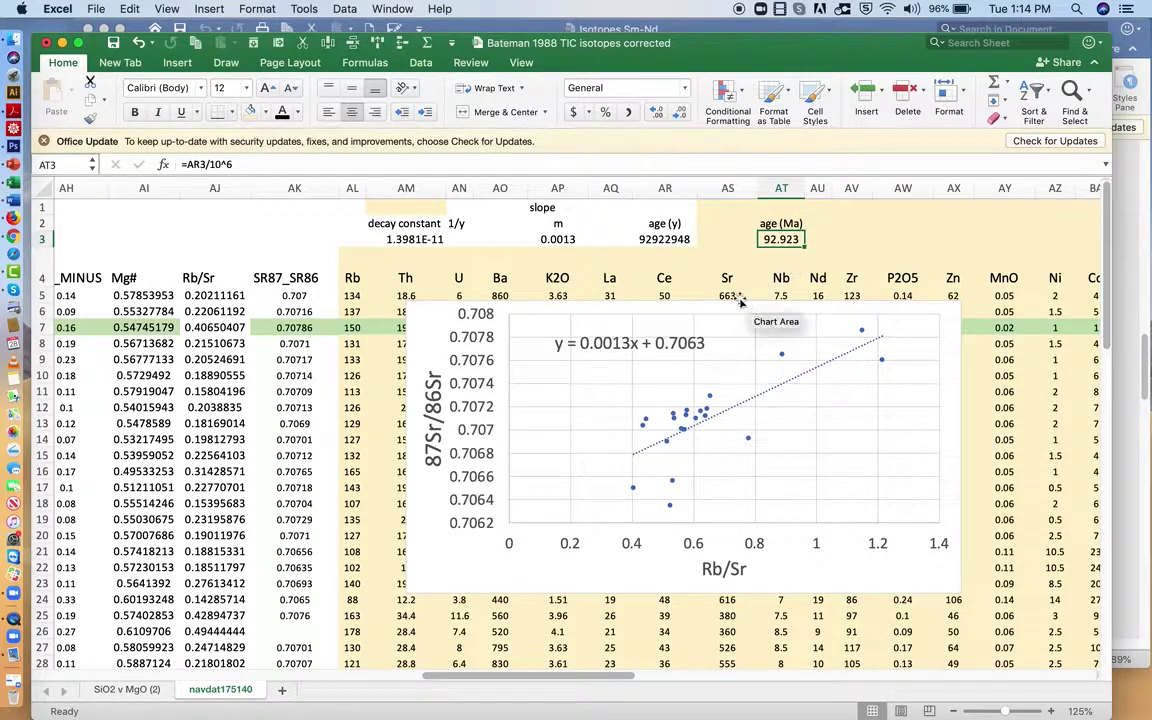
- Review the isotope columns BD:BF and the abundance factors, widening column BC to show the 86-Sr factor in full
scroll(740, 300, "right", 6)
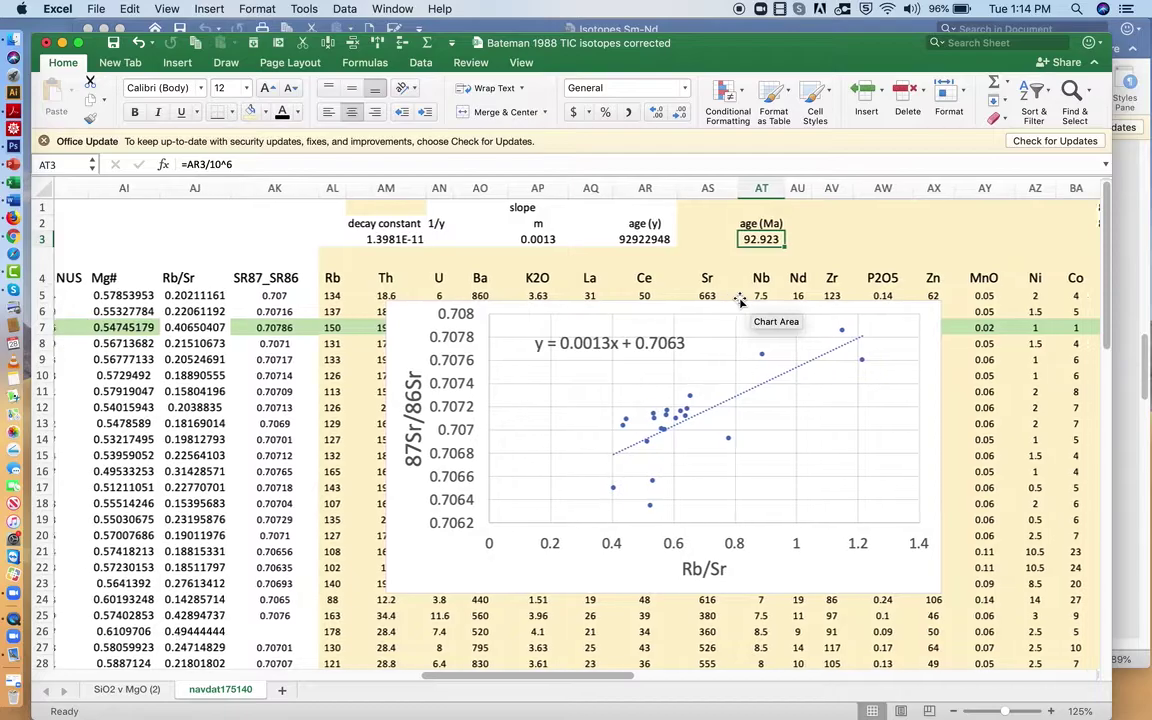
left_click_drag(885, 188, 1006, 194)
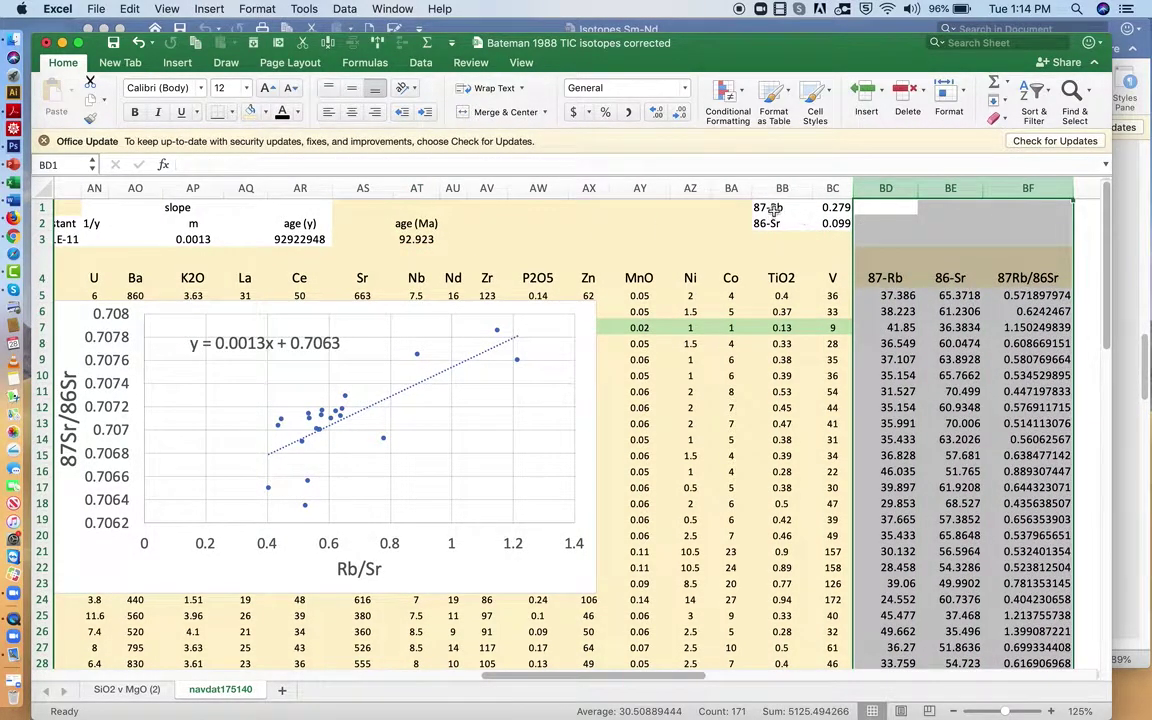
left_click_drag(778, 207, 785, 223)
left_click(836, 223)
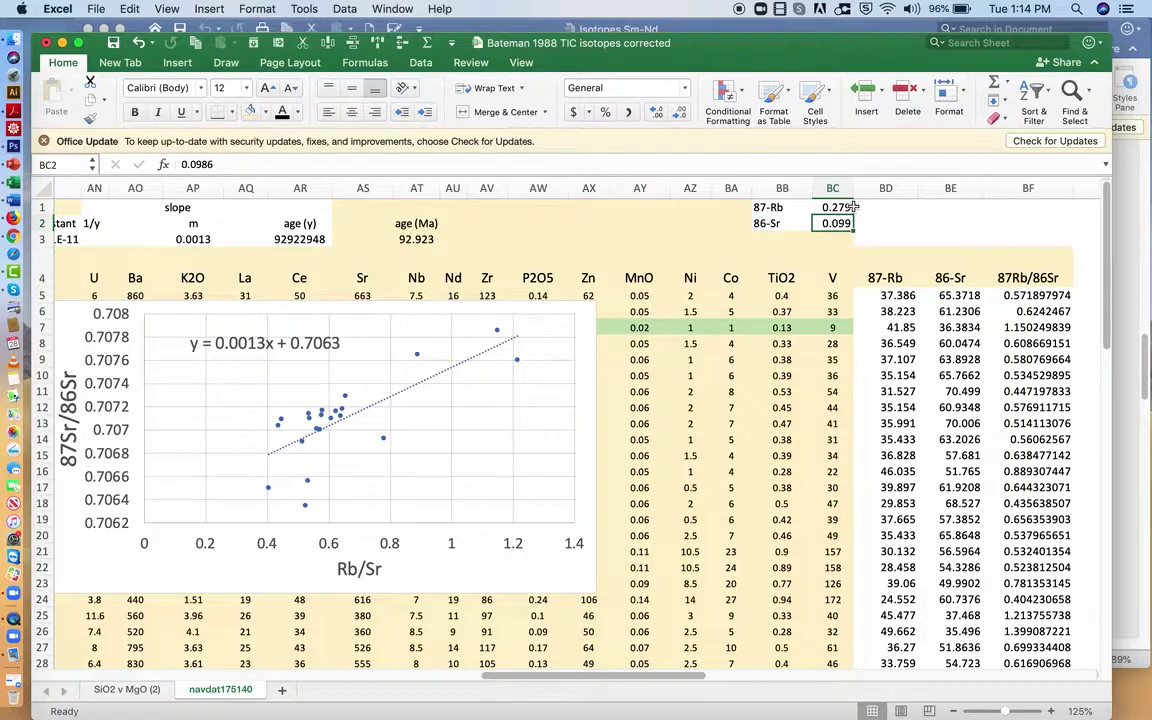
left_click_drag(860, 188, 878, 187)
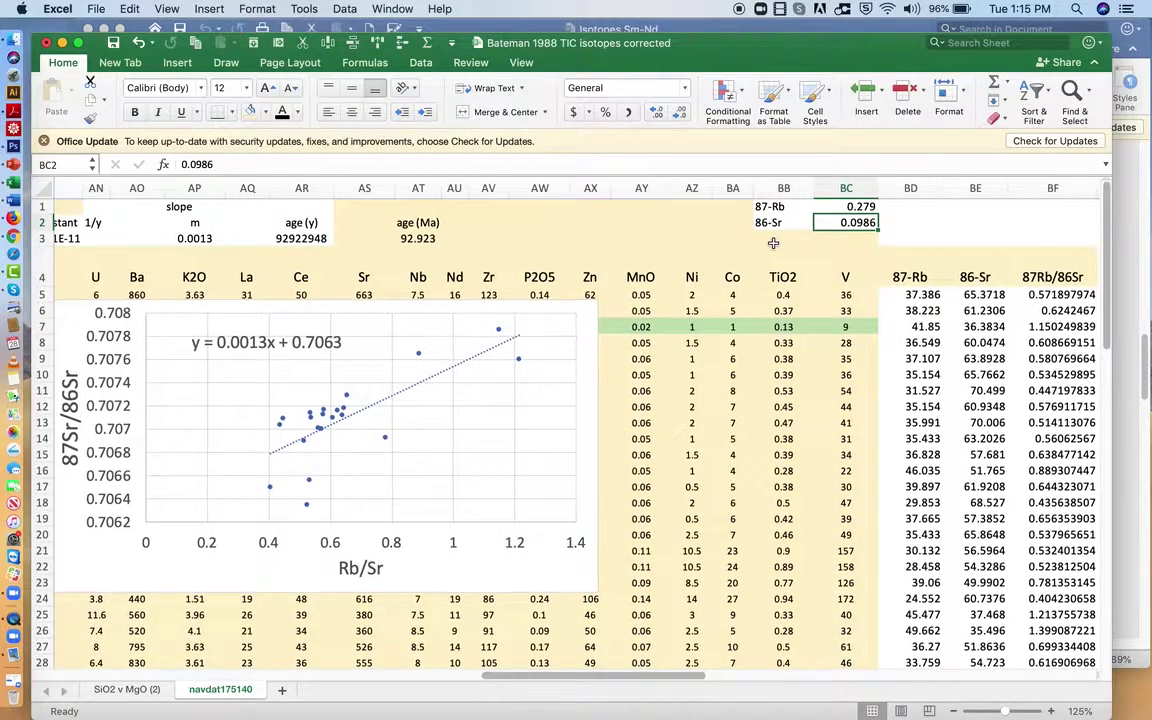
- Select the isochron chart's data series and review the X and Y ranges in its SERIES formula
scroll(773, 243, "left", 5)
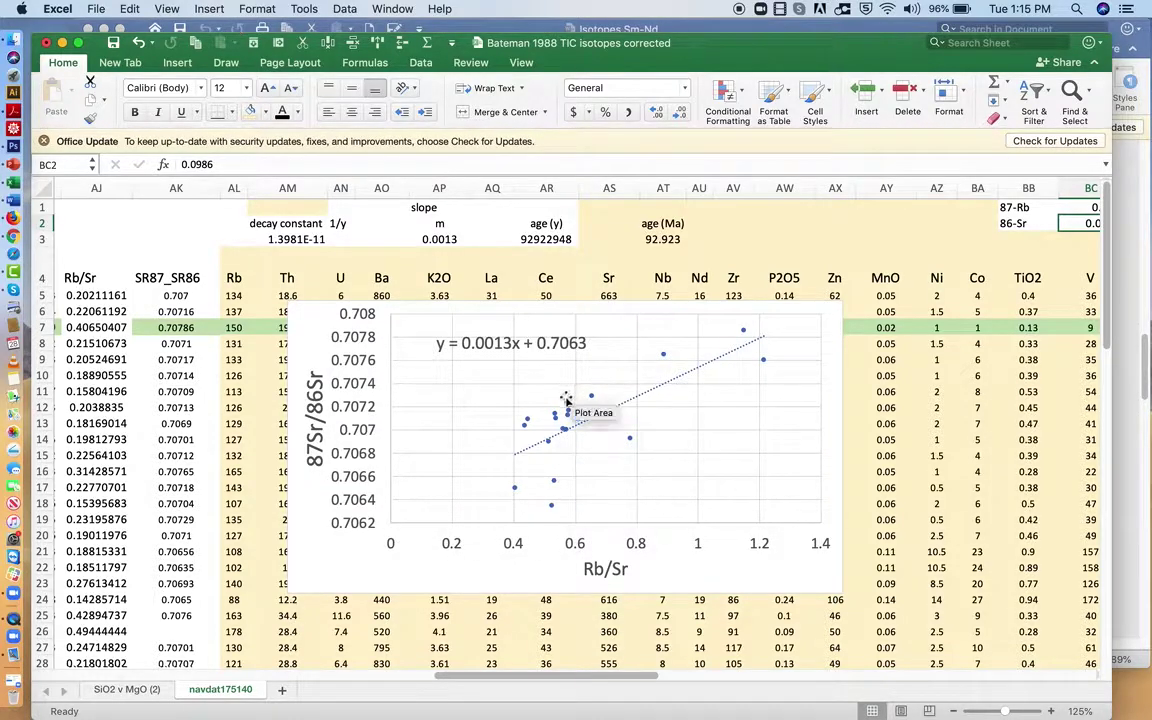
left_click(358, 370)
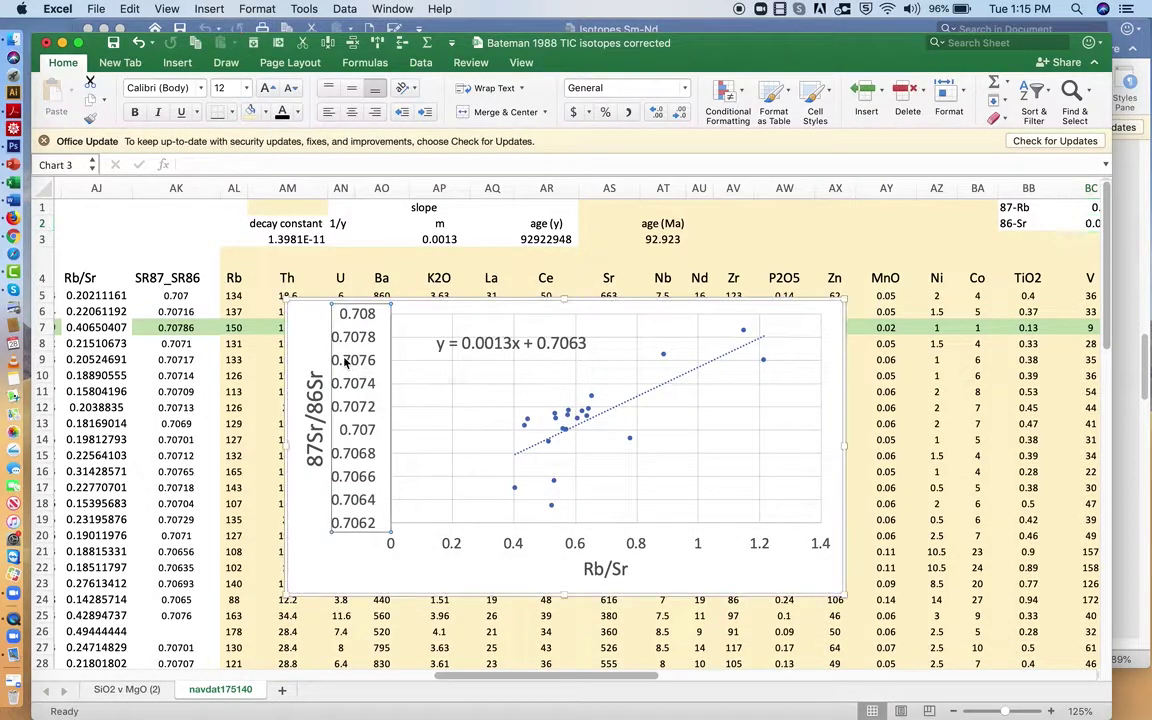
left_click(591, 400)
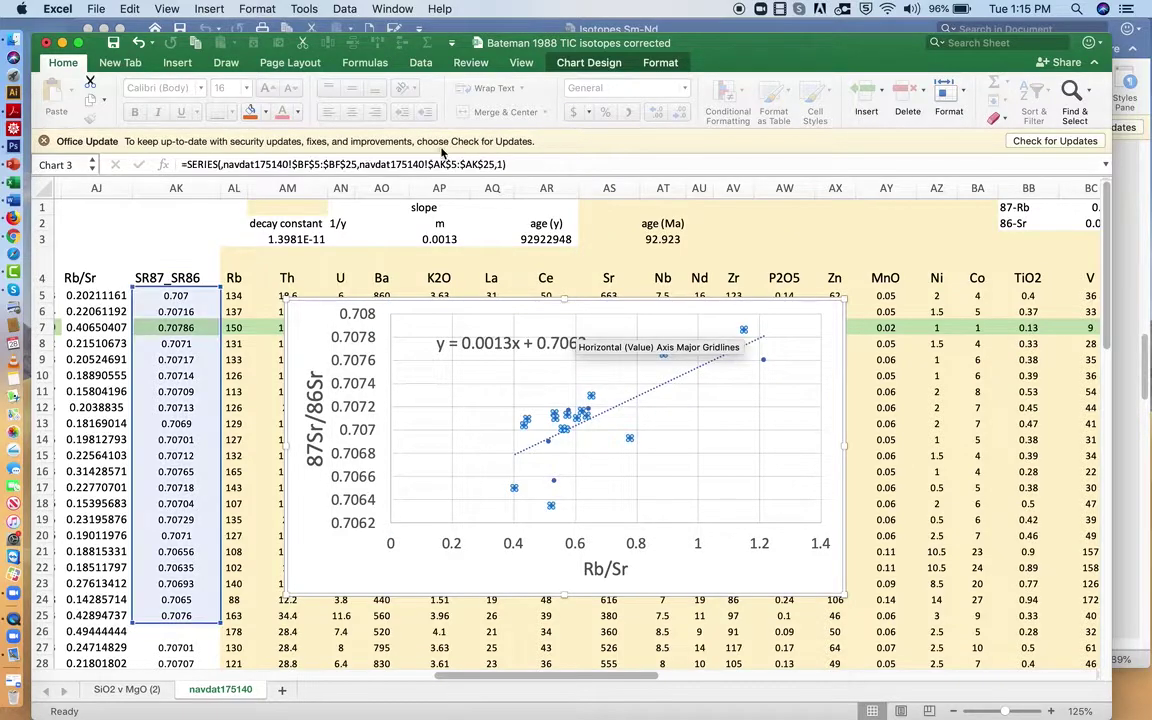
left_click_drag(207, 163, 560, 155)
left_click(548, 159)
key("Return")
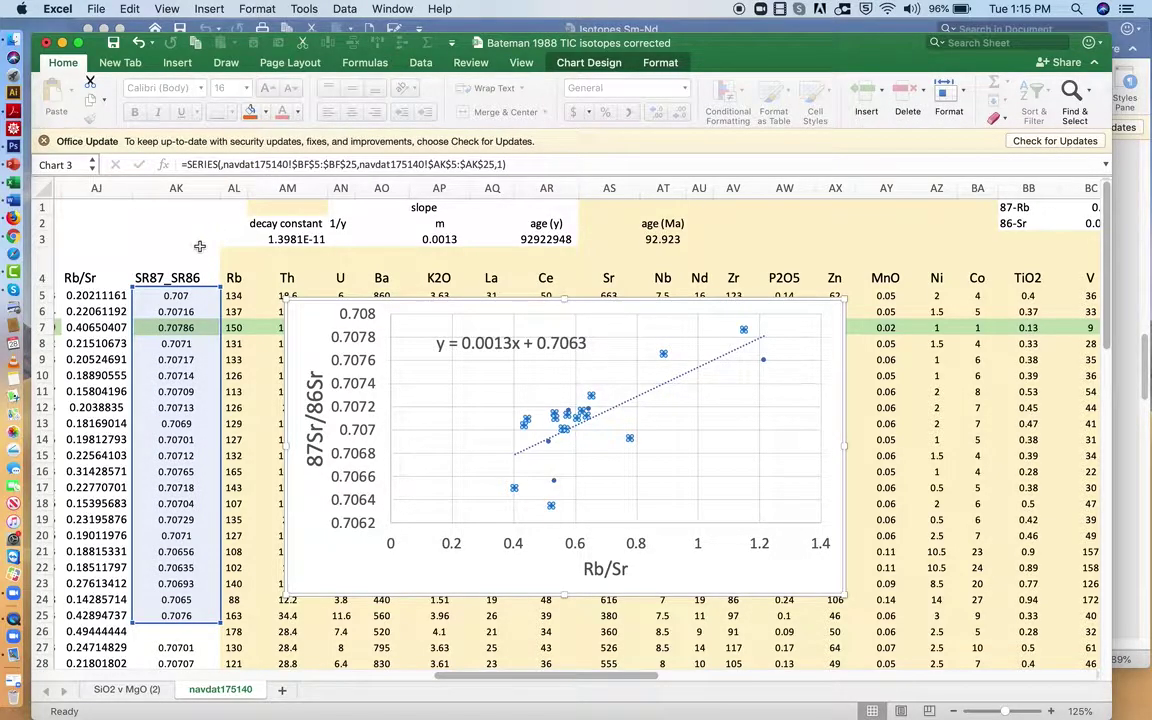
- Compare the bulk Rb/Sr values in column AJ with the 87Rb/86Sr ratios in column BF
scroll(165, 229, "left", 2)
left_click(159, 188)
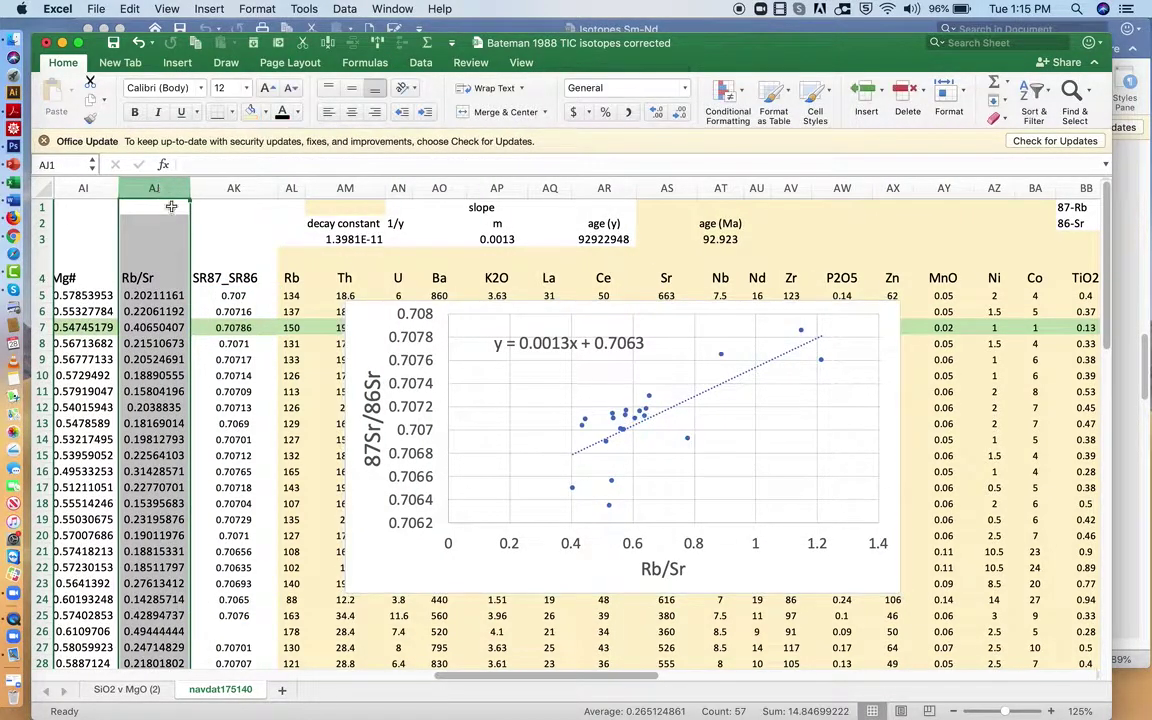
scroll(294, 238, "right", 5)
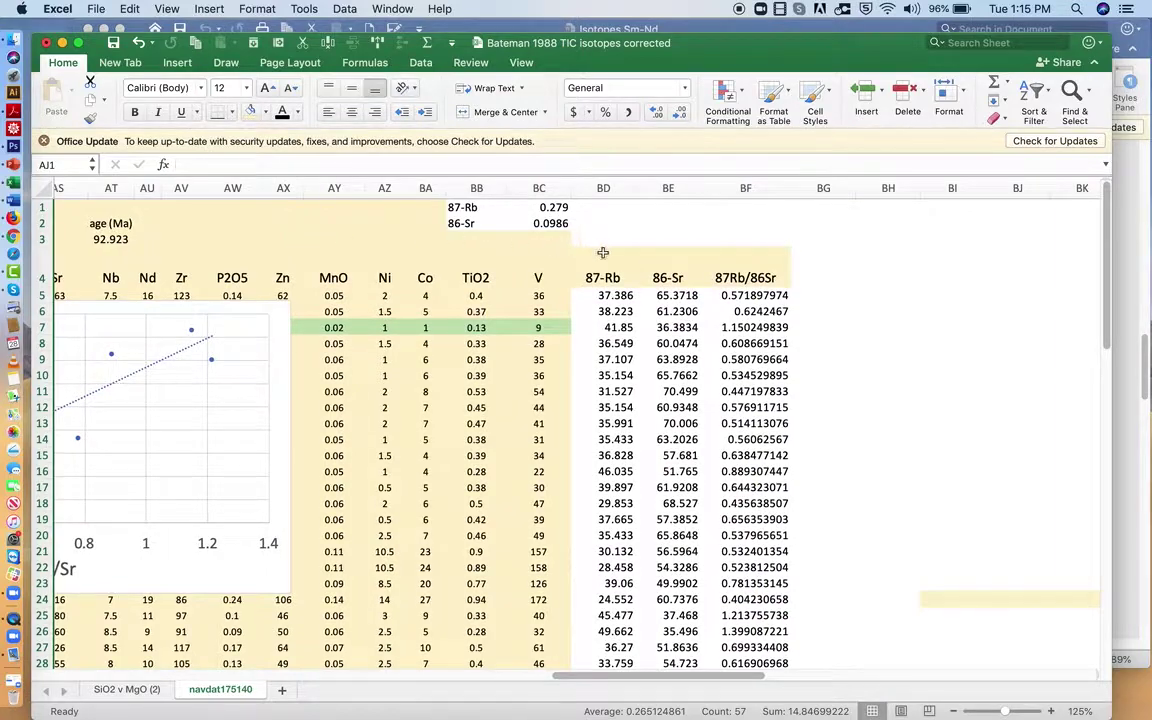
left_click(757, 190)
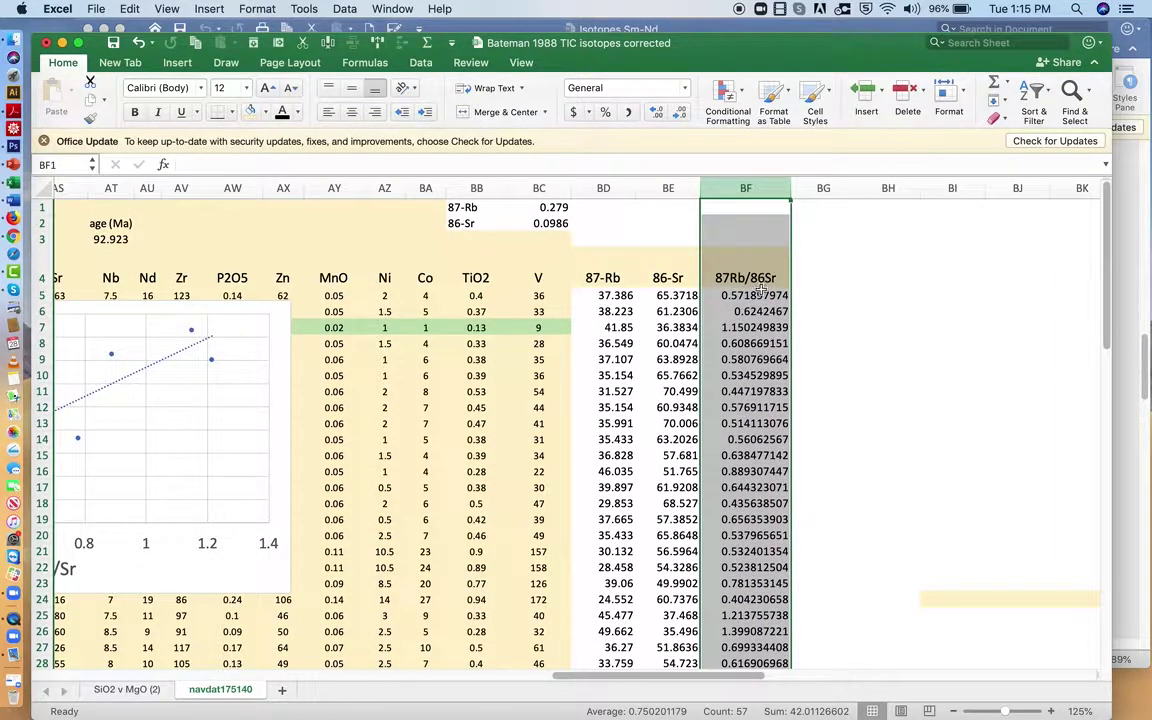
scroll(760, 290, "left", 3)
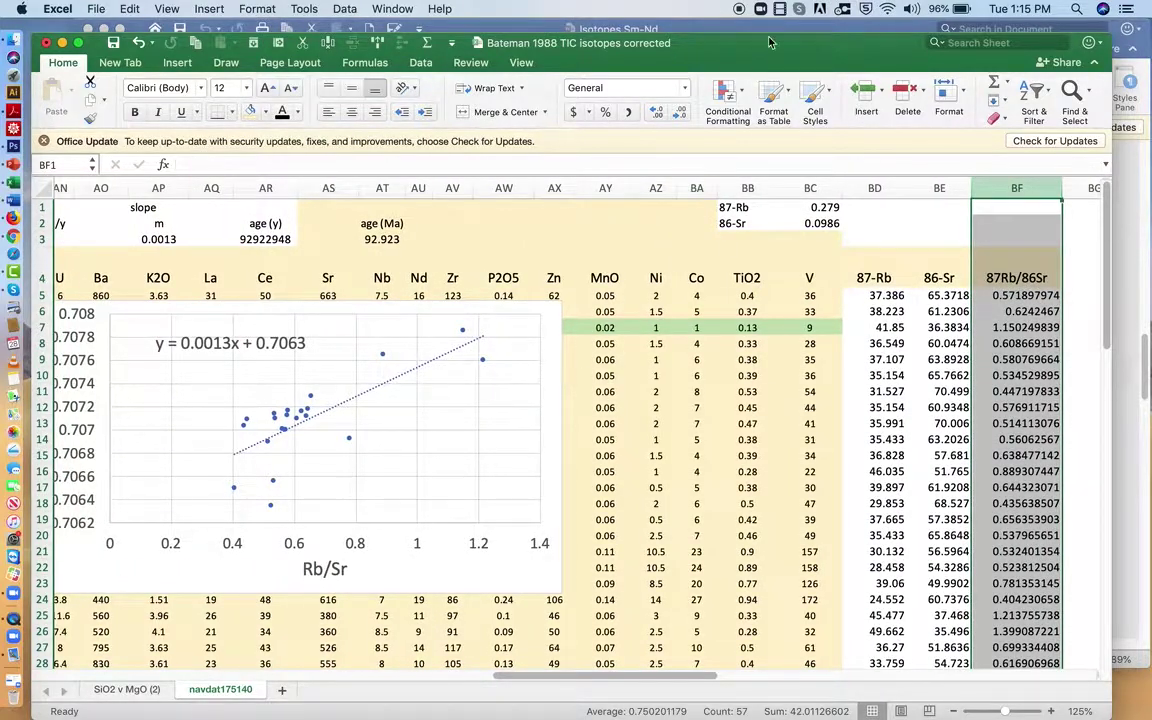